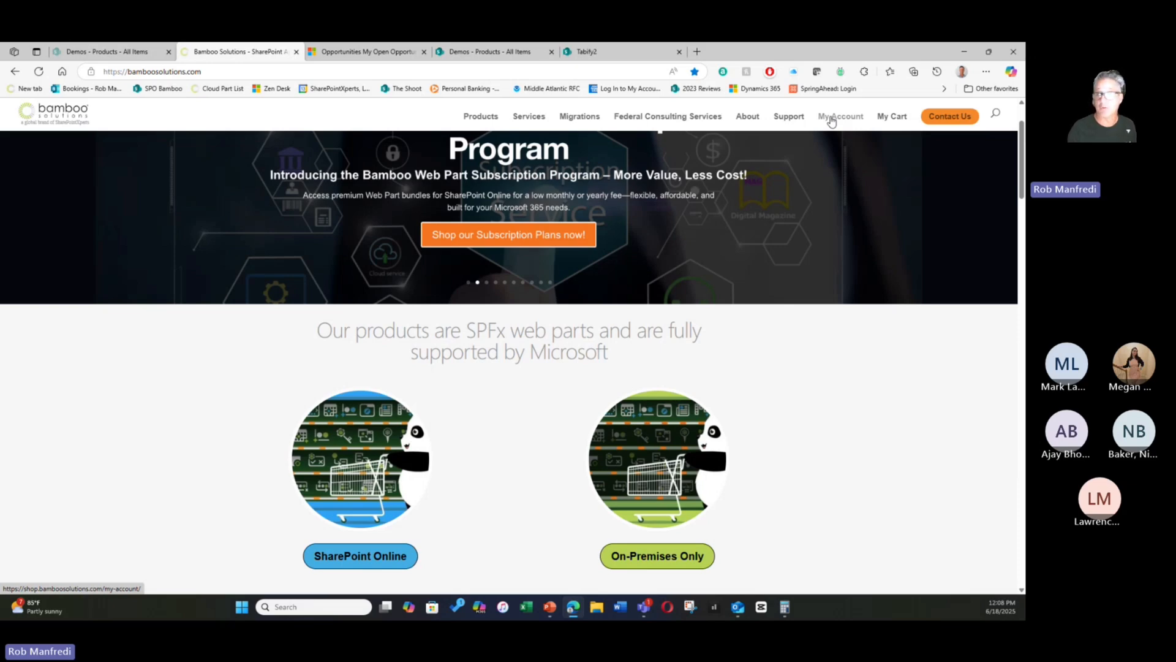
- Browse the SharePoint Online product catalogue and open the details page of the paid Tabify product
{"action": "mouse_move", "coordinate": [483, 120]}
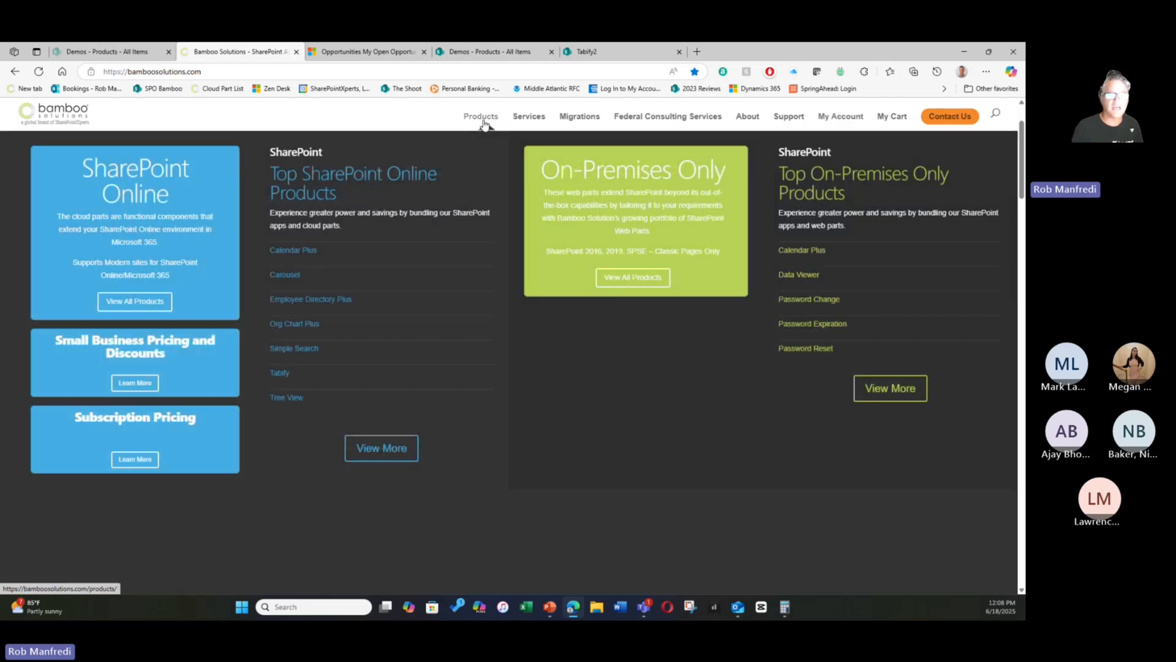
{"action": "left_click", "coordinate": [484, 121]}
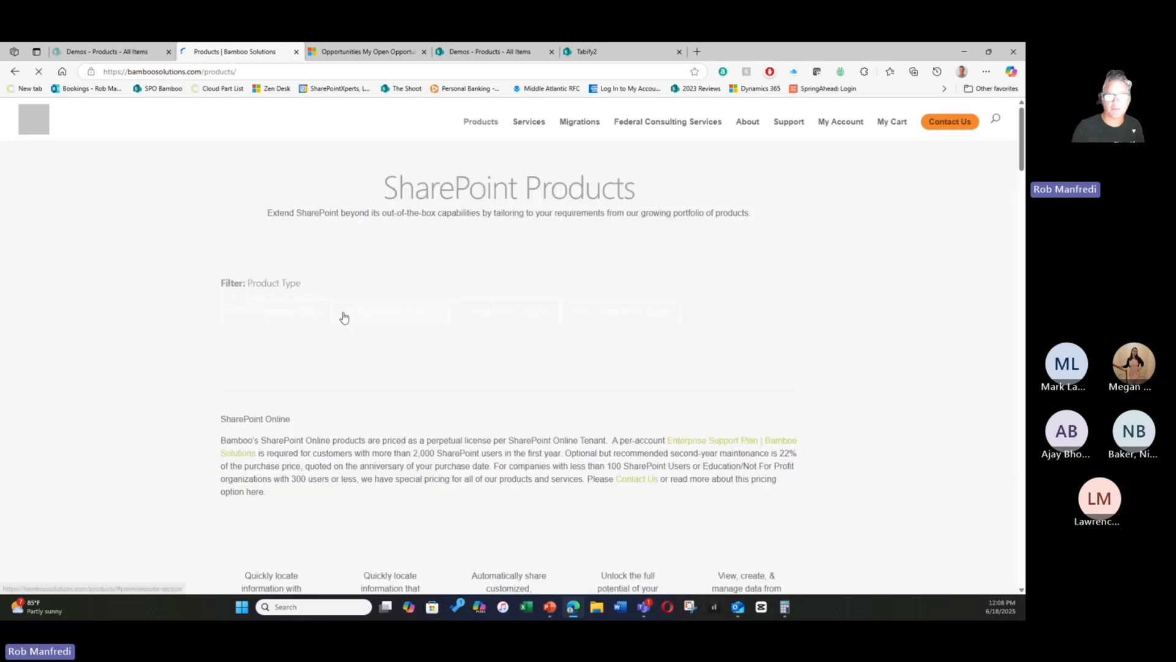
{"action": "scroll", "coordinate": [608, 341], "scroll_direction": "down", "scroll_amount": 4}
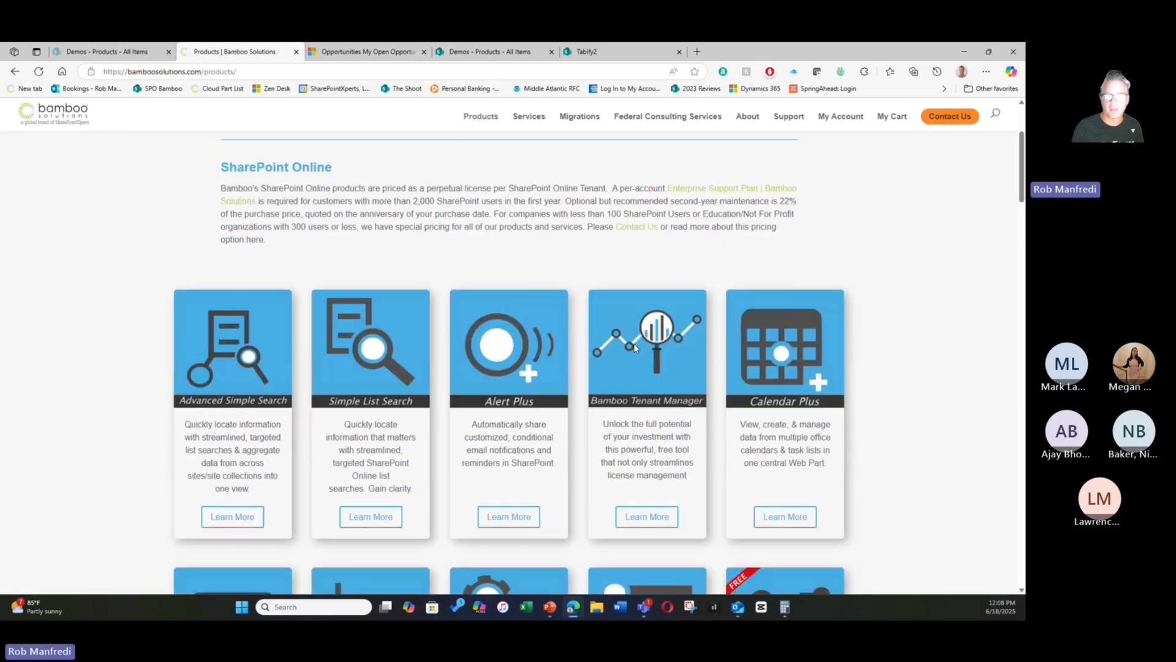
{"action": "scroll", "coordinate": [805, 323], "scroll_direction": "down", "scroll_amount": 1}
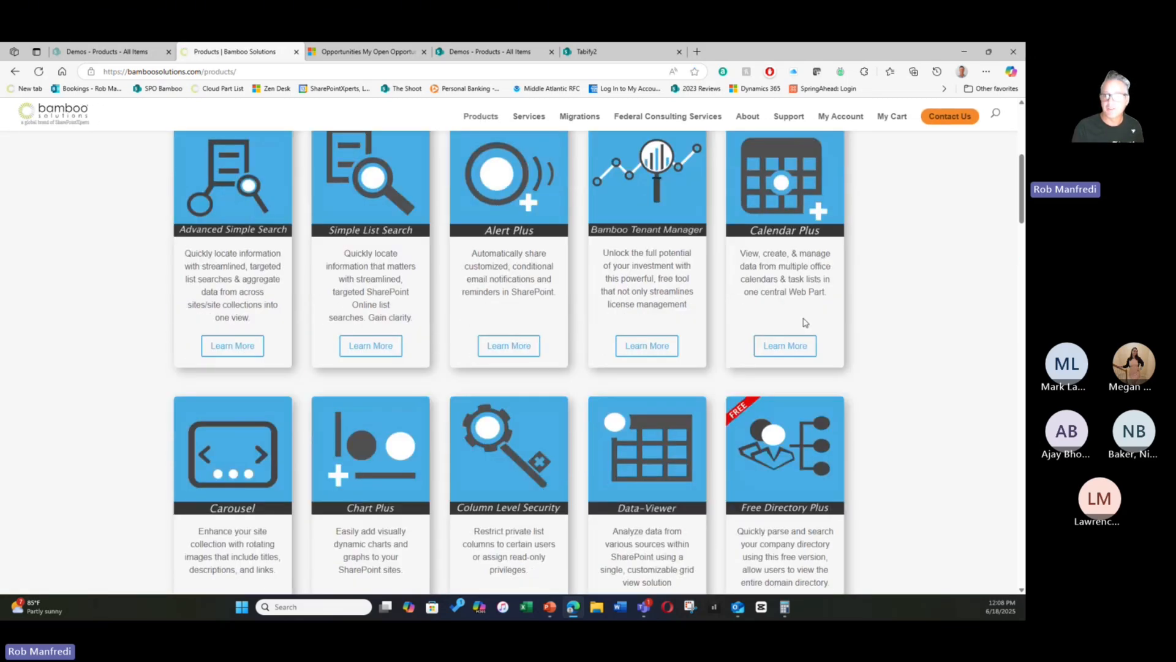
{"action": "scroll", "coordinate": [367, 382], "scroll_direction": "down", "scroll_amount": 1}
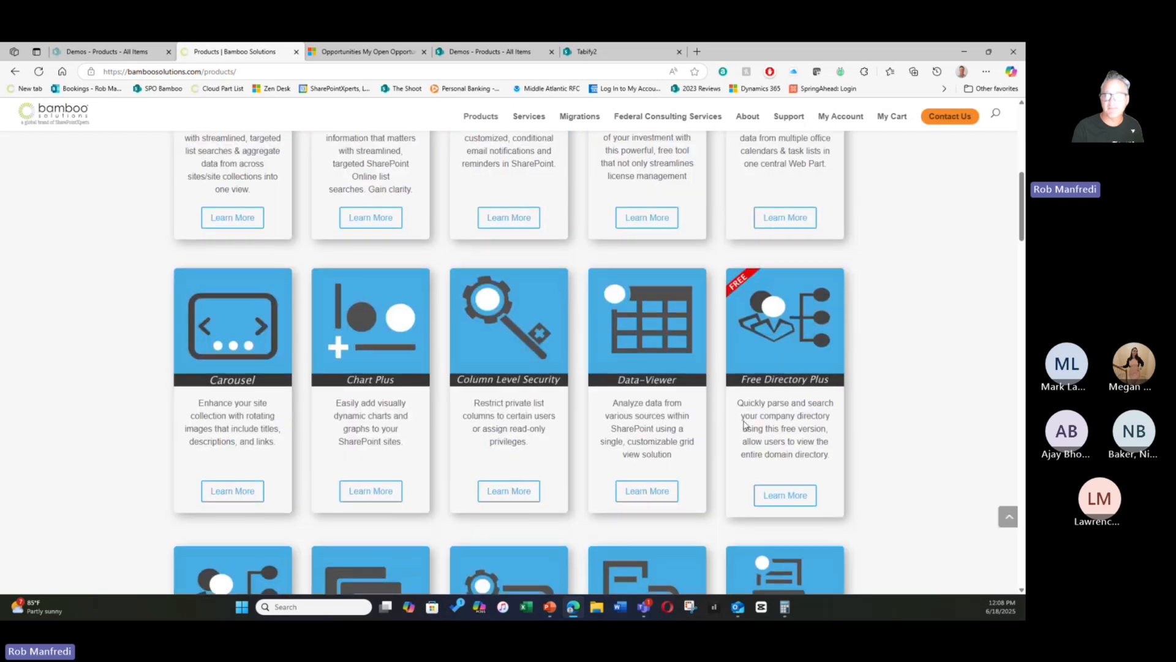
{"action": "scroll", "coordinate": [786, 419], "scroll_direction": "down", "scroll_amount": 4}
{"action": "scroll", "coordinate": [785, 418], "scroll_direction": "down", "scroll_amount": 2}
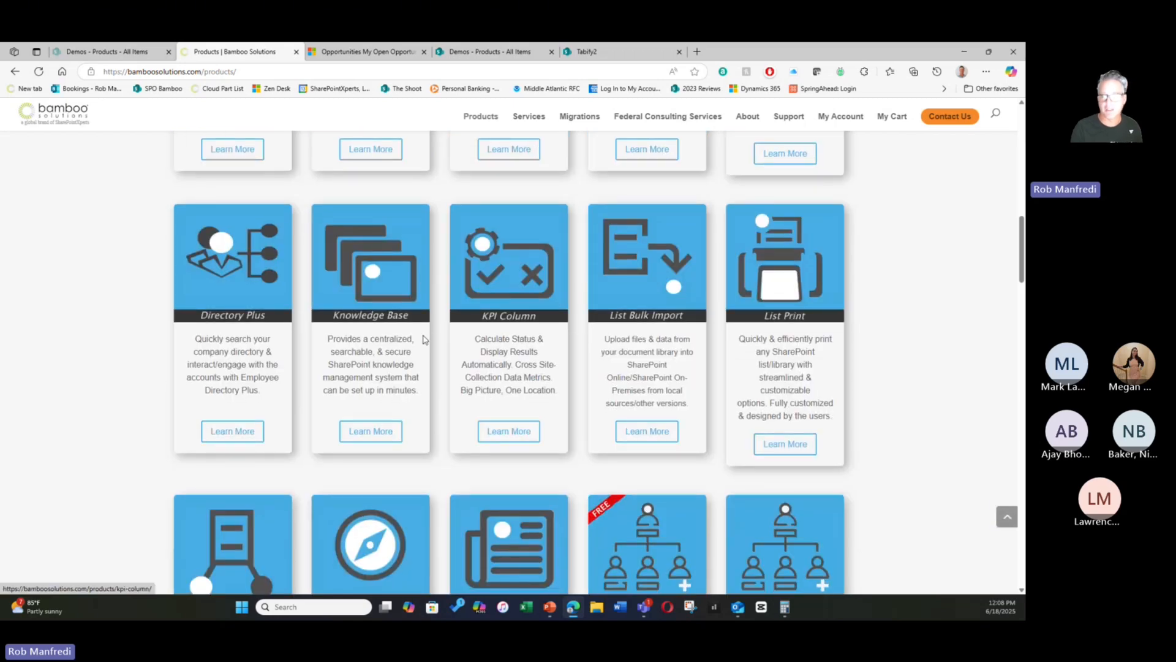
{"action": "scroll", "coordinate": [398, 343], "scroll_direction": "down", "scroll_amount": 4}
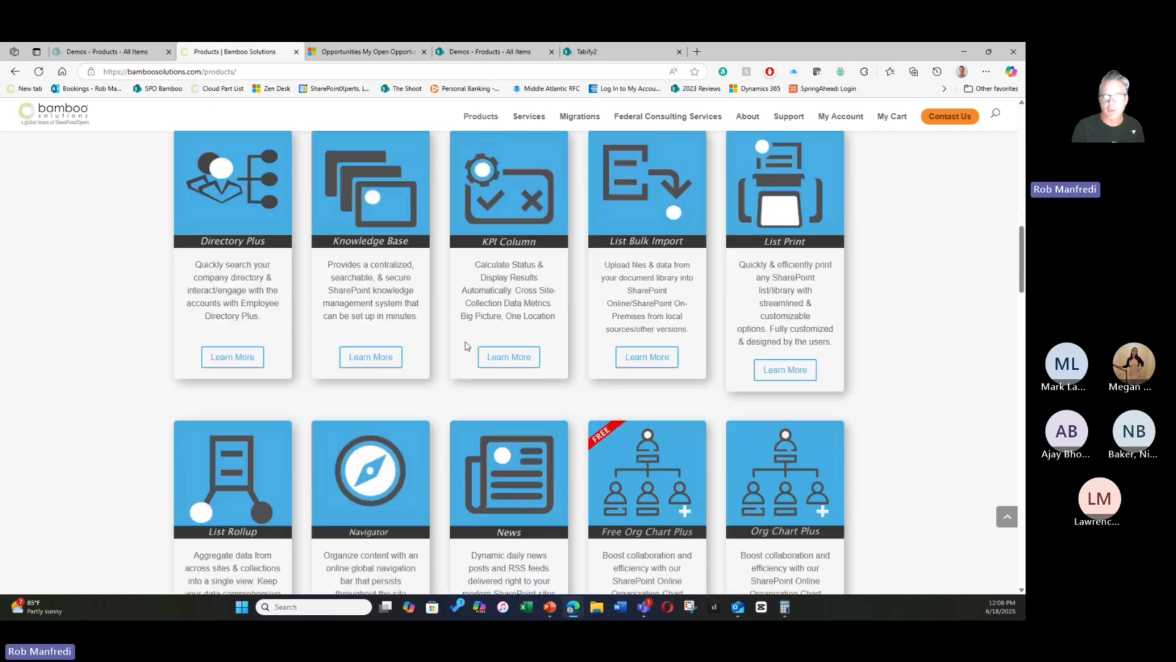
{"action": "scroll", "coordinate": [466, 345], "scroll_direction": "down", "scroll_amount": 2}
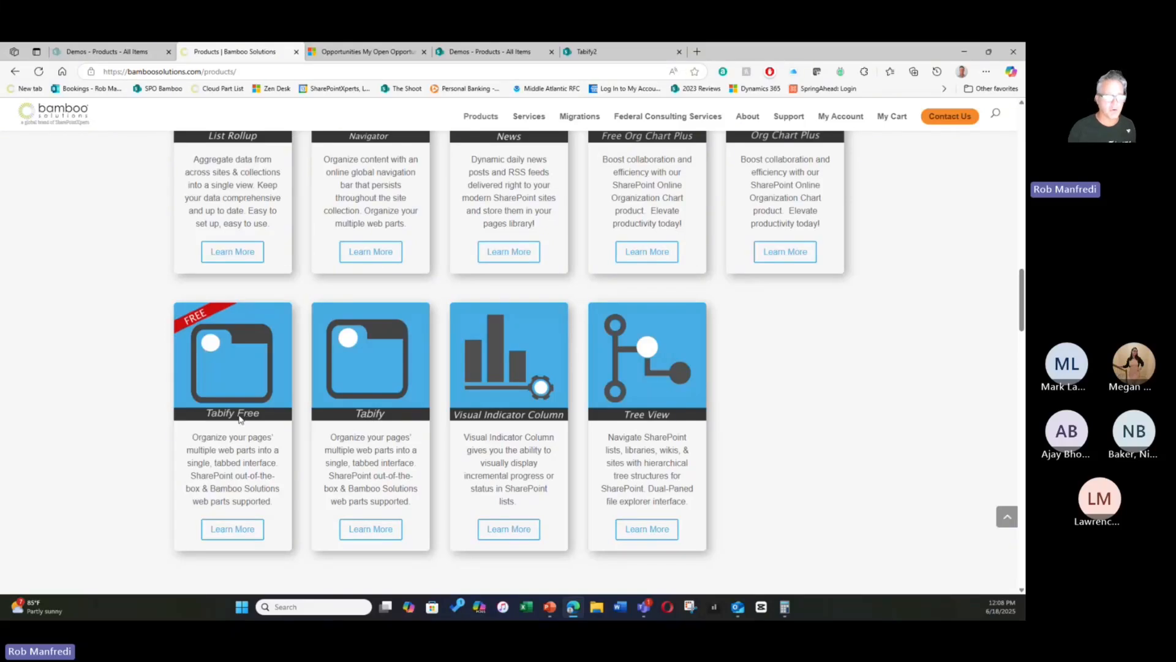
{"action": "left_click", "coordinate": [356, 536]}
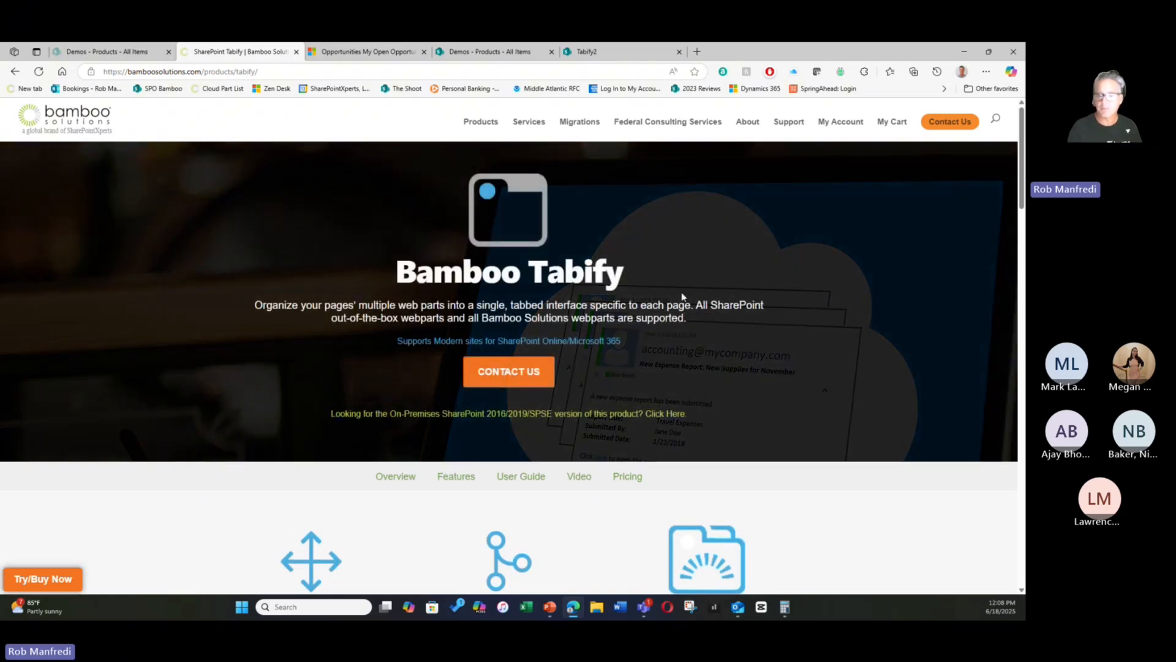
- Examine the Tabify page's key features and pricing, highlighting the Microsoft 365 price
{"action": "scroll", "coordinate": [682, 293], "scroll_direction": "down", "scroll_amount": 3}
{"action": "scroll", "coordinate": [682, 297], "scroll_direction": "down", "scroll_amount": 6}
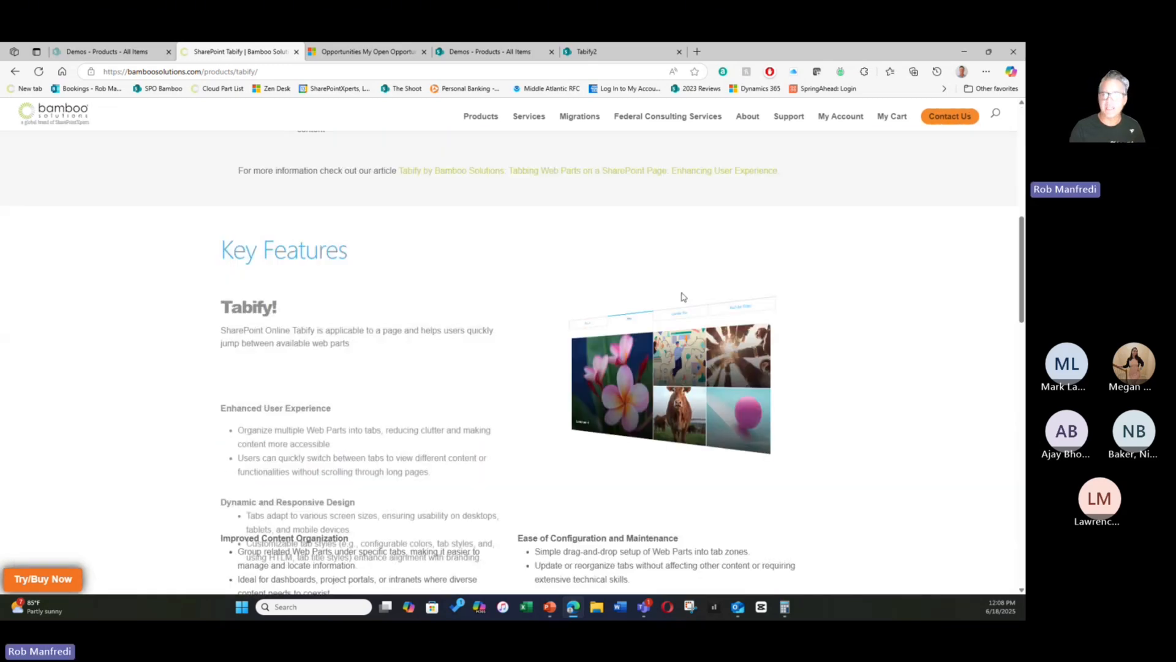
{"action": "scroll", "coordinate": [681, 297], "scroll_direction": "down", "scroll_amount": 12}
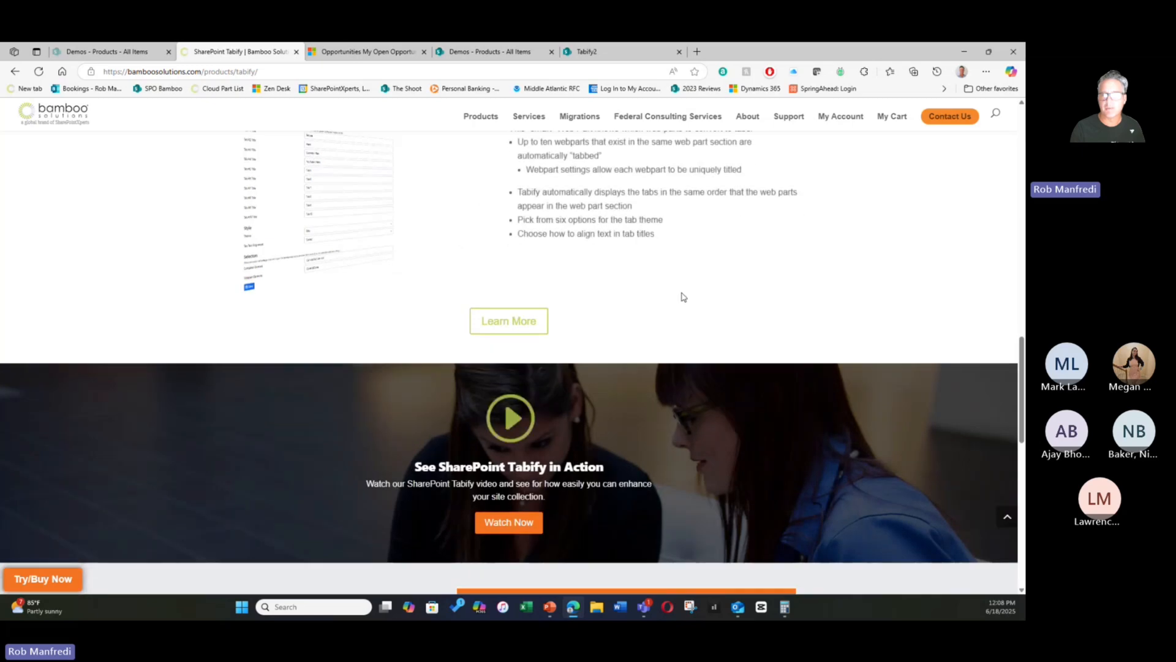
{"action": "scroll", "coordinate": [709, 244], "scroll_direction": "down", "scroll_amount": 5}
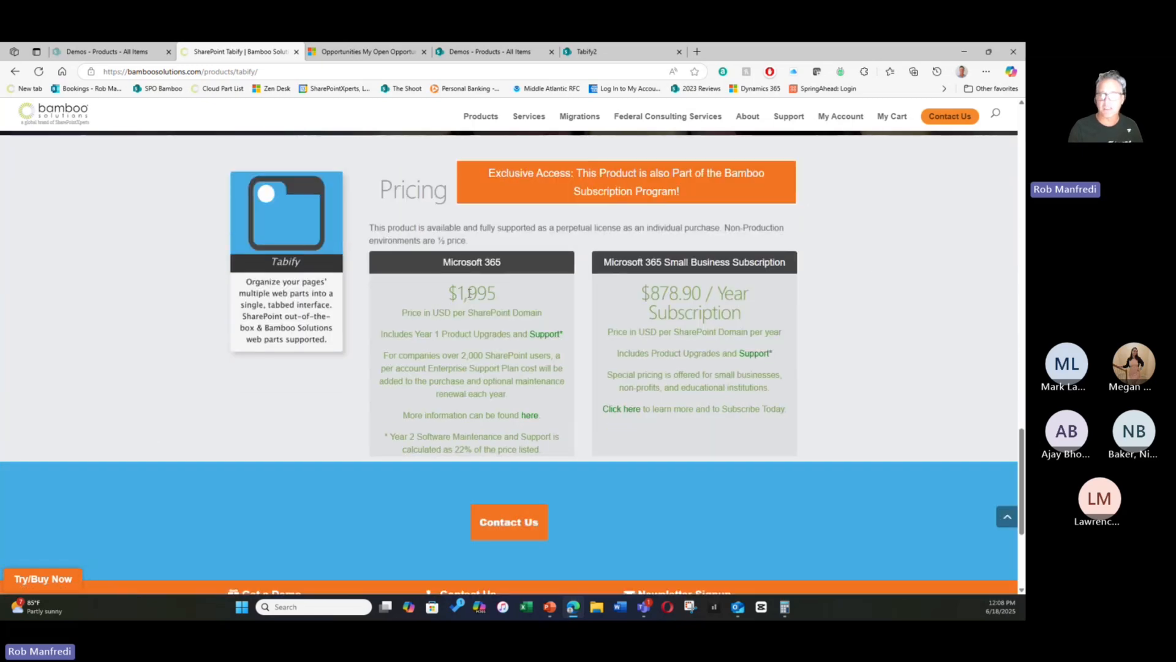
{"action": "left_click_drag", "start_coordinate": [456, 294], "coordinate": [498, 295]}
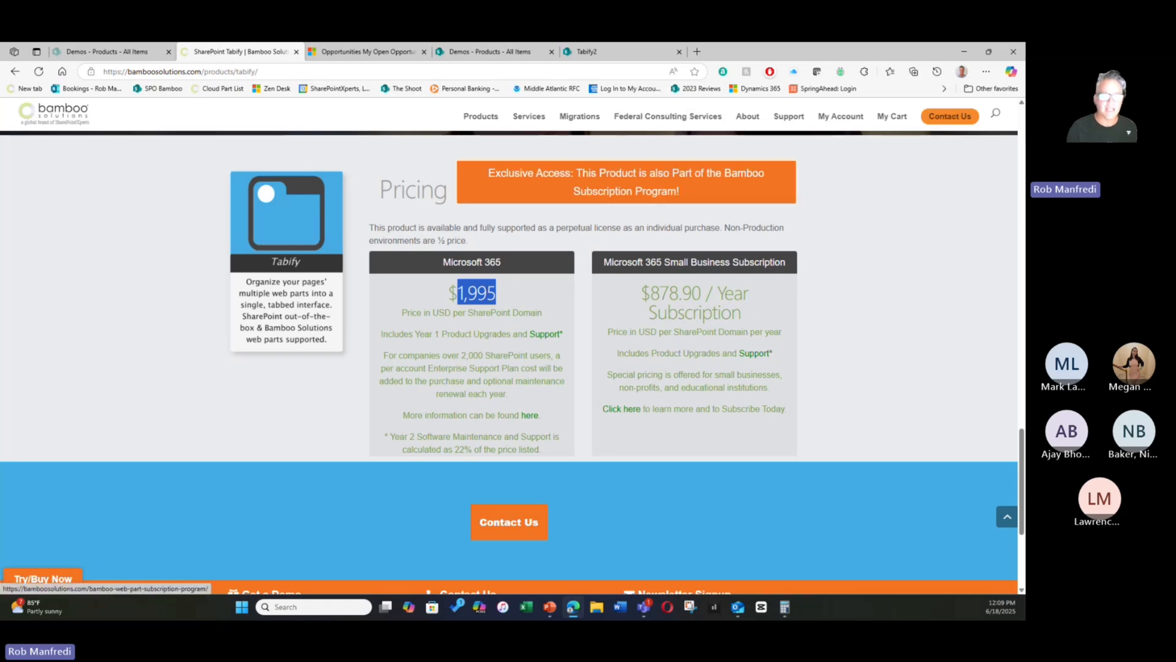
- Review Tabify's release notes from its trial and purchase dialog, and close both the notes and the dialog
{"action": "left_click", "coordinate": [37, 585]}
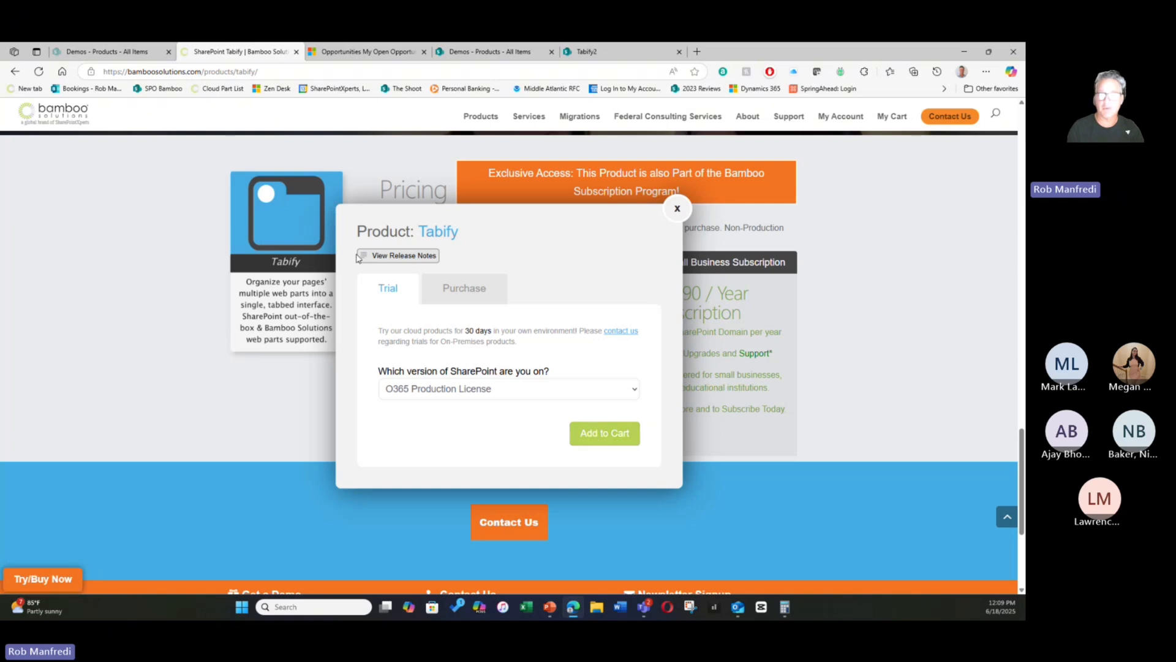
{"action": "left_click", "coordinate": [401, 256]}
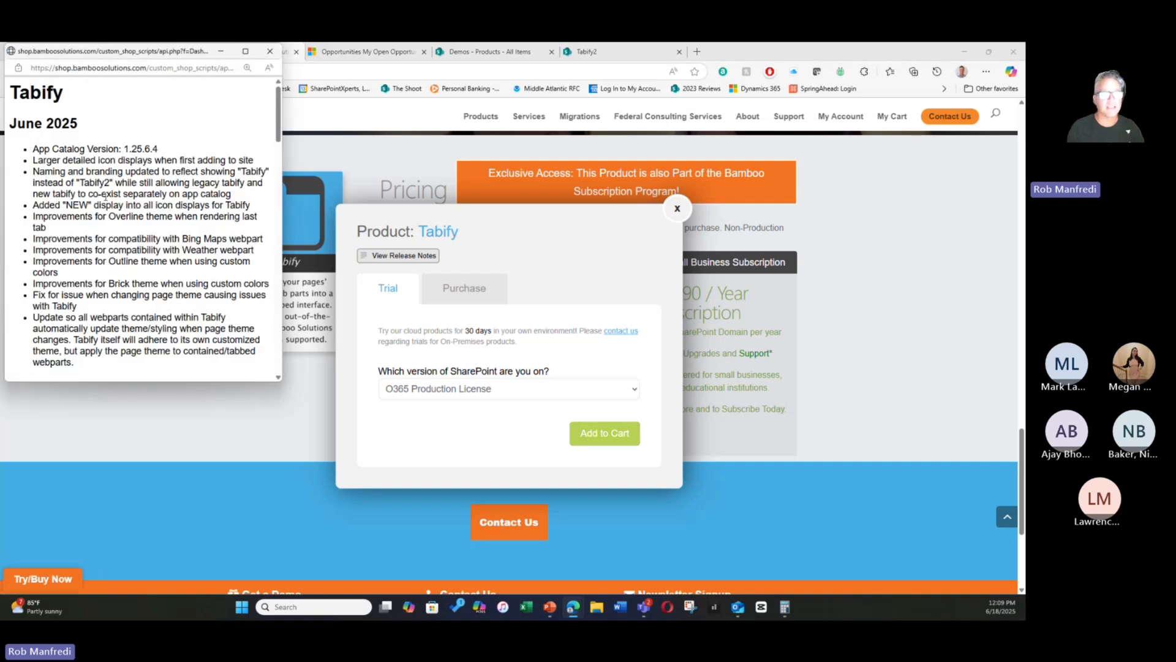
{"action": "scroll", "coordinate": [106, 197], "scroll_direction": "down", "scroll_amount": 15}
{"action": "scroll", "coordinate": [106, 197], "scroll_direction": "down", "scroll_amount": 3}
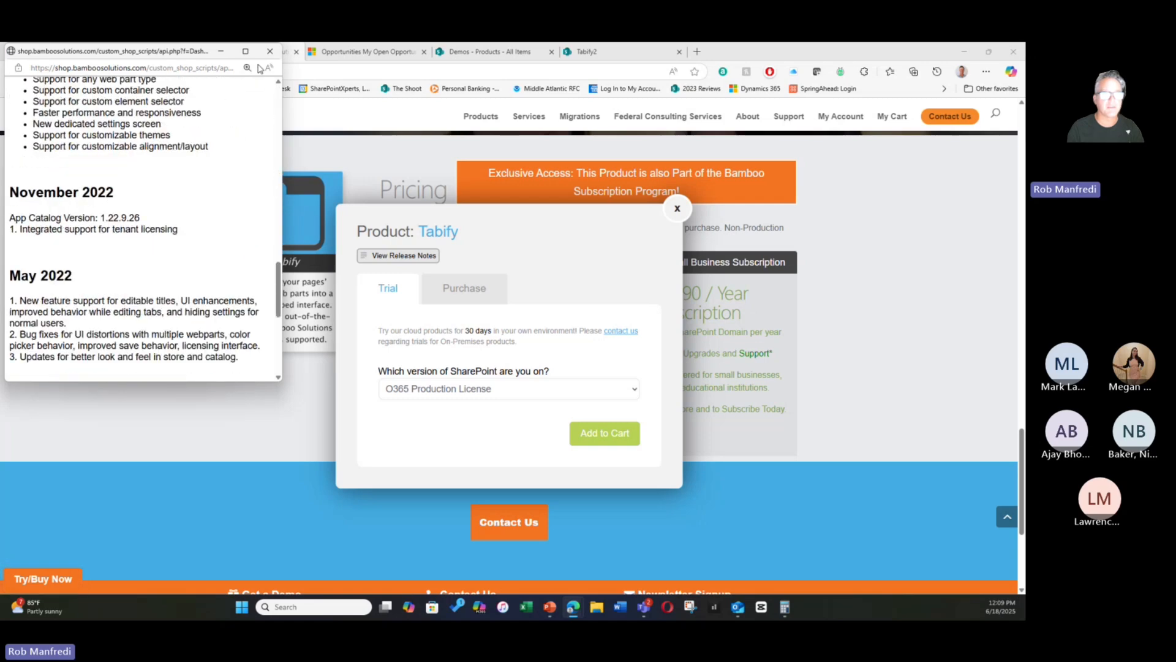
{"action": "left_click", "coordinate": [269, 51]}
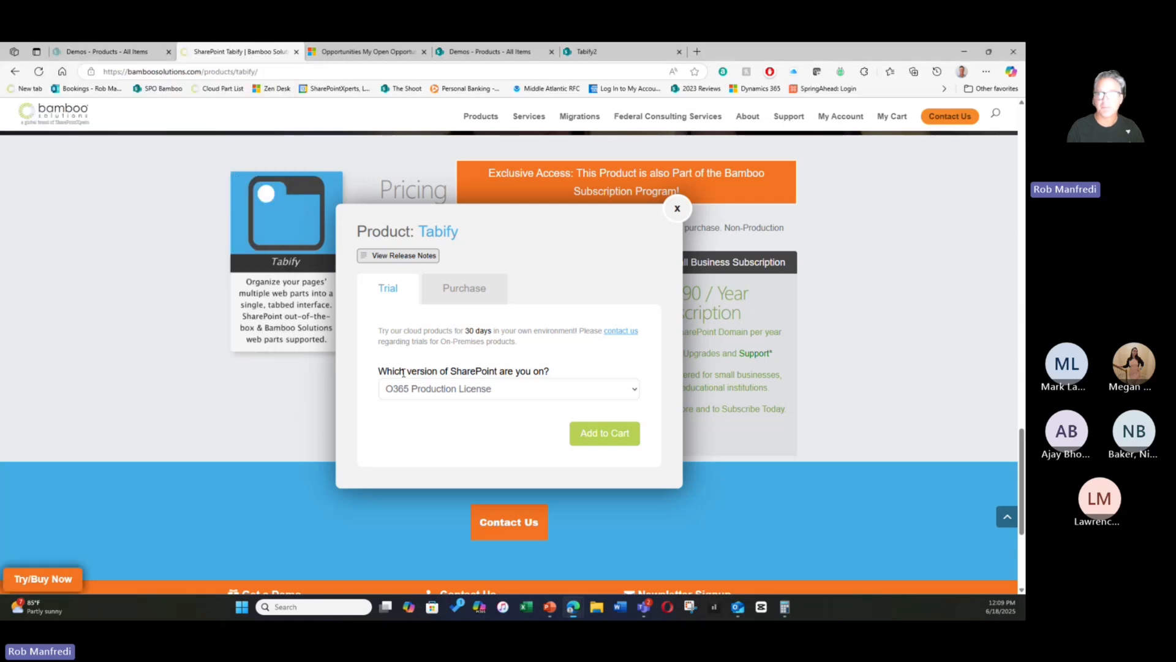
{"action": "left_click", "coordinate": [677, 208]}
- Open the Bamboo Web Part Subscription Program page and examine the Small Business and Enterprise plan prices
{"action": "left_click", "coordinate": [561, 175]}
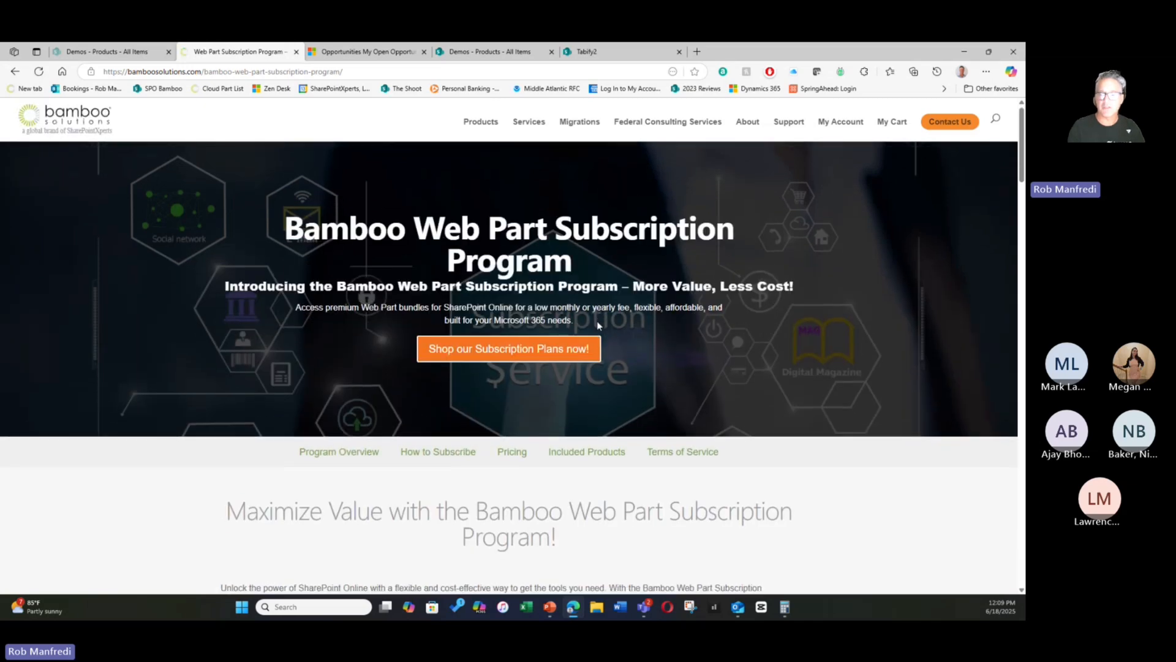
{"action": "scroll", "coordinate": [598, 325], "scroll_direction": "down", "scroll_amount": 15}
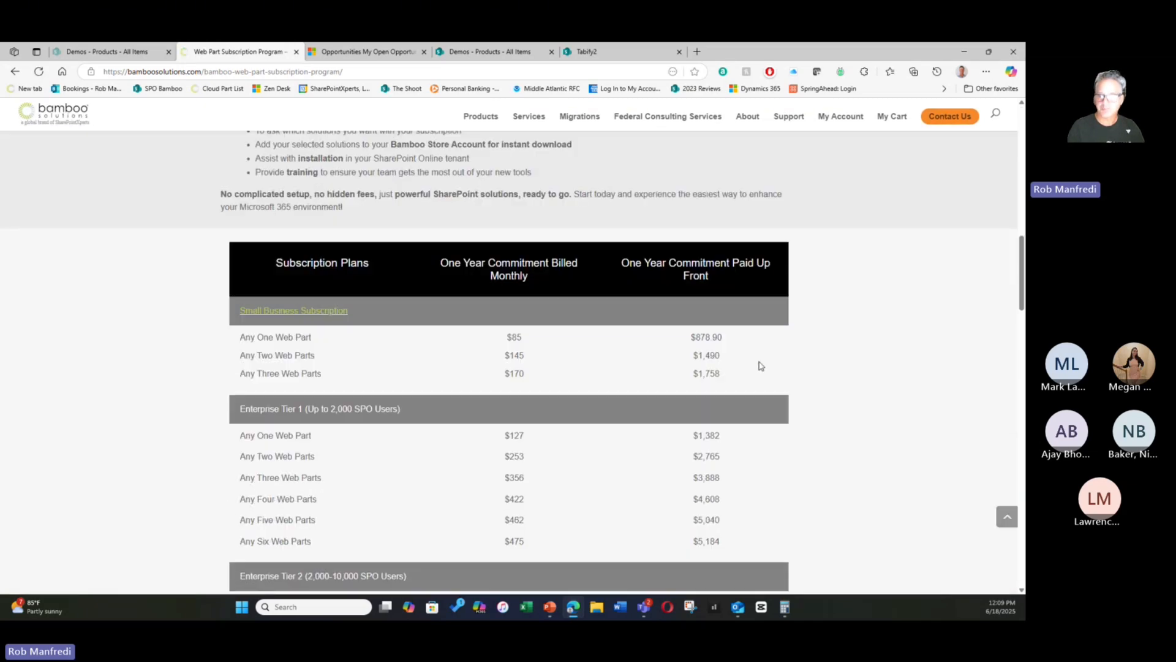
{"action": "scroll", "coordinate": [758, 365], "scroll_direction": "down", "scroll_amount": 1}
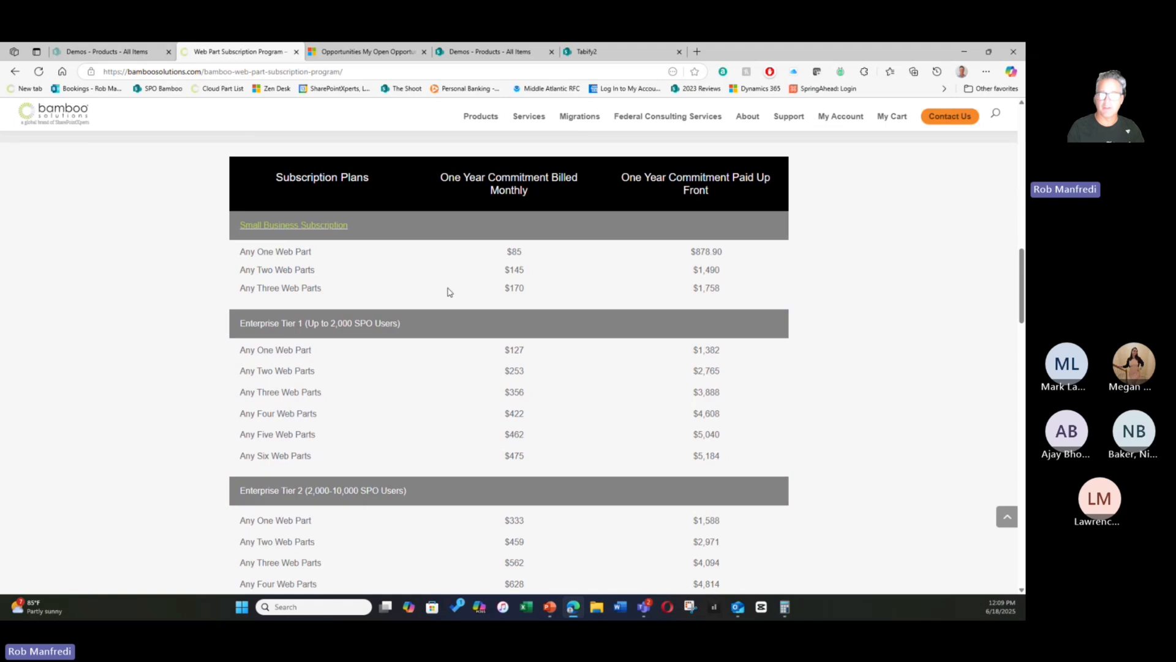
{"action": "scroll", "coordinate": [450, 292], "scroll_direction": "up", "scroll_amount": 14}
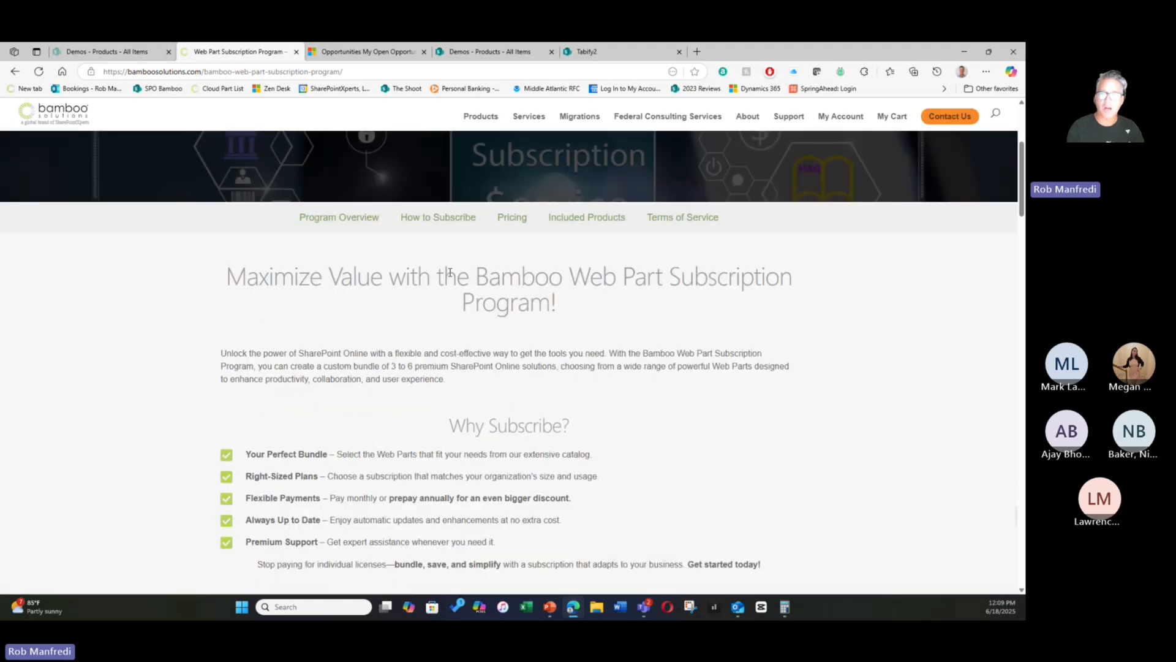
{"action": "scroll", "coordinate": [450, 273], "scroll_direction": "up", "scroll_amount": 2}
- Try the subscription order form with Small Business One Web Part Plan and One Year Commitment Billed Paid Up Front, and close it without ordering
{"action": "left_click", "coordinate": [477, 214]}
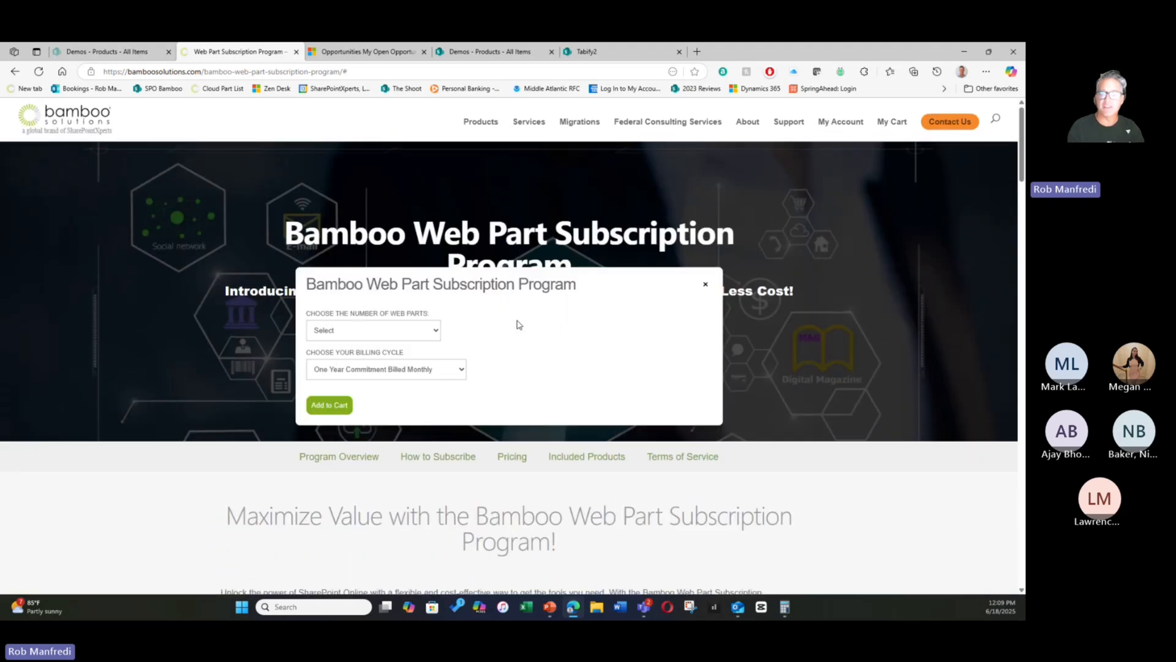
{"action": "left_click", "coordinate": [376, 330]}
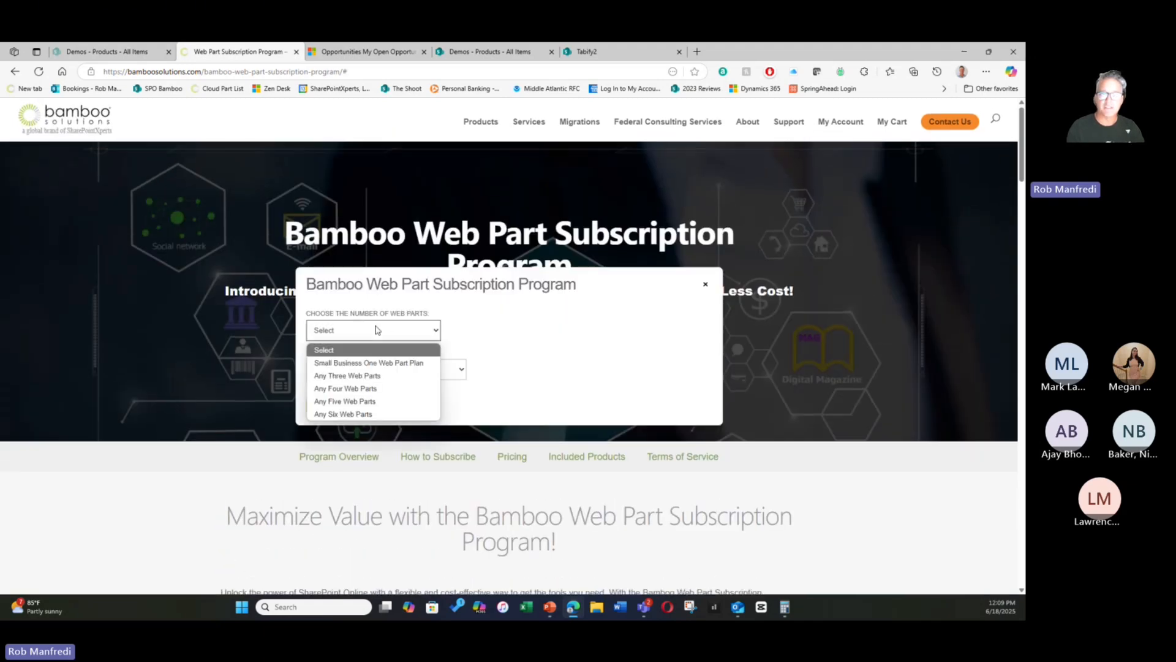
{"action": "left_click", "coordinate": [370, 362]}
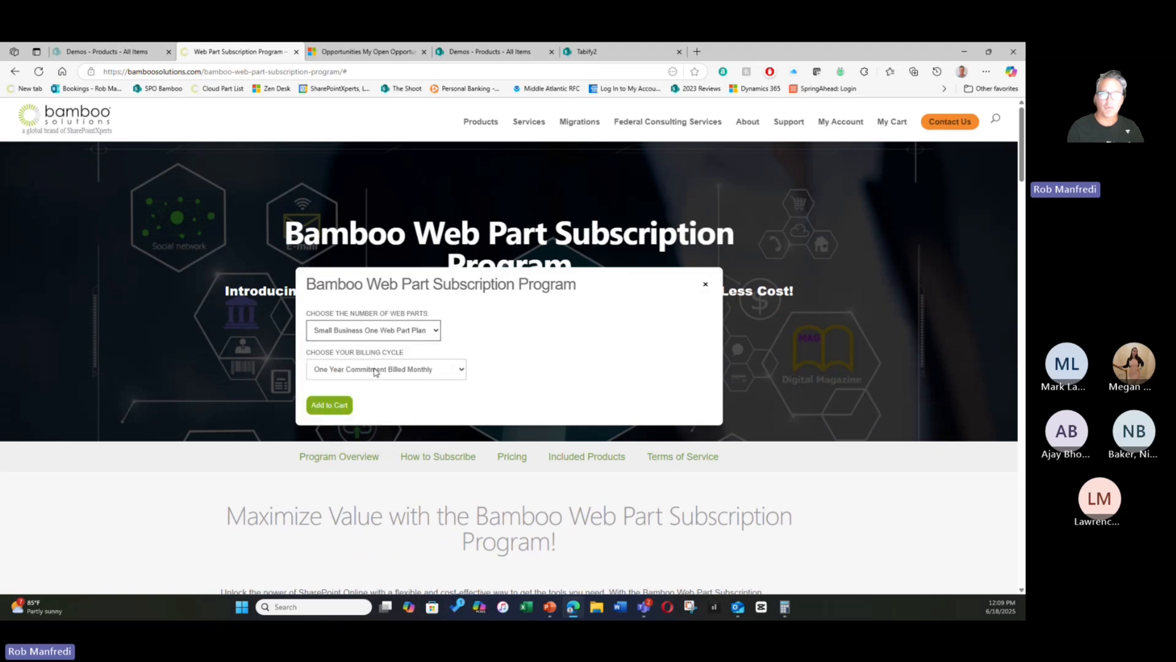
{"action": "left_click", "coordinate": [376, 370]}
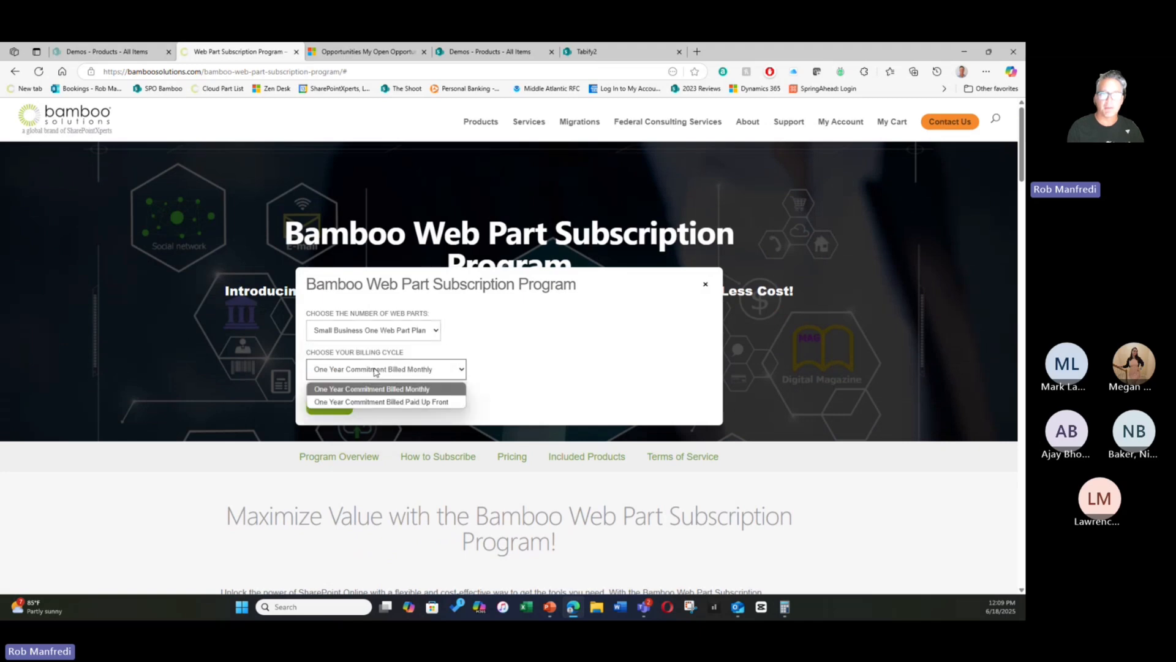
{"action": "left_click", "coordinate": [380, 401]}
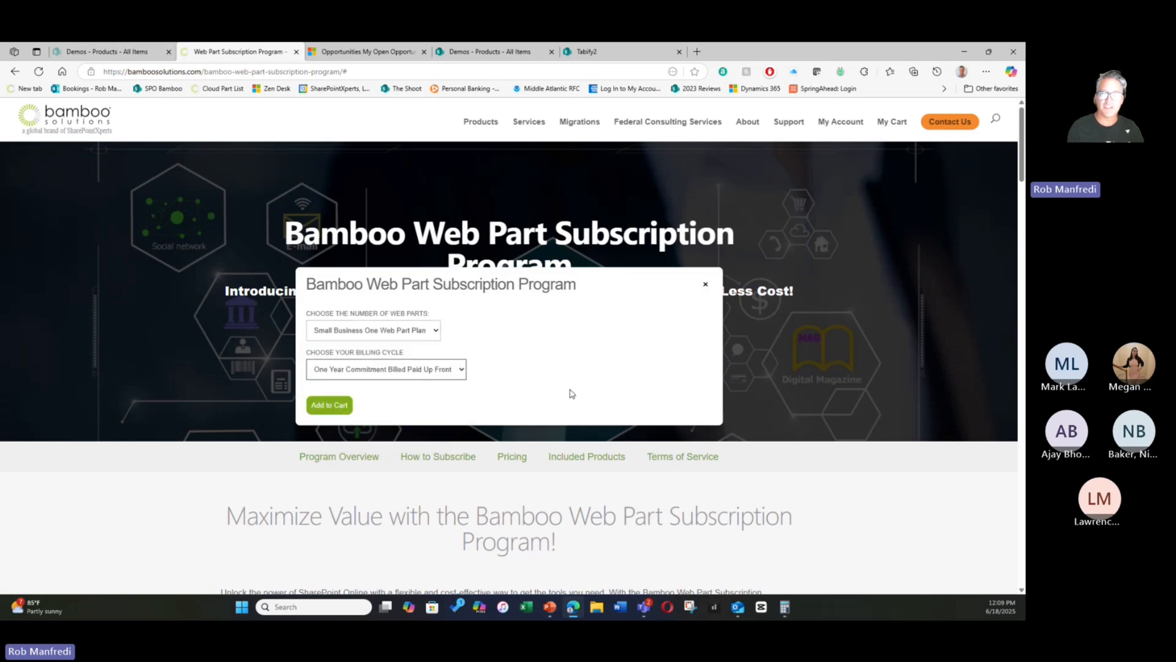
{"action": "left_click", "coordinate": [705, 285]}
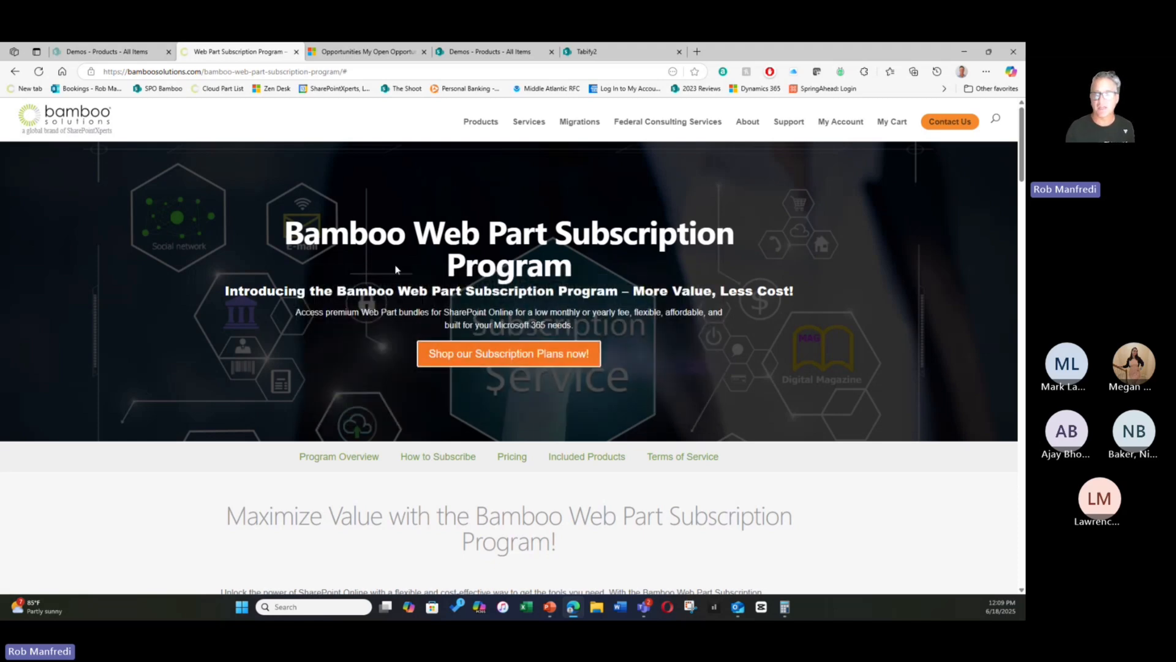
- Switch to the Tabify2 SharePoint demo page and look over its horizontal and vertical tabbed web part sections
{"action": "left_click", "coordinate": [608, 53]}
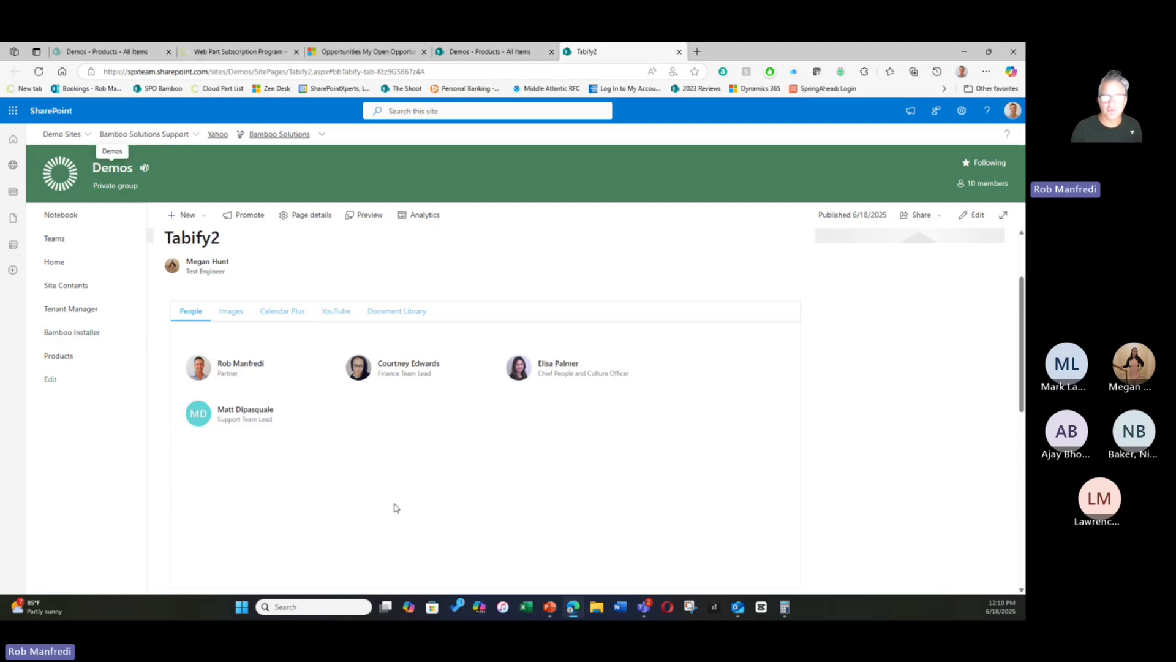
{"action": "scroll", "coordinate": [396, 508], "scroll_direction": "down", "scroll_amount": 5}
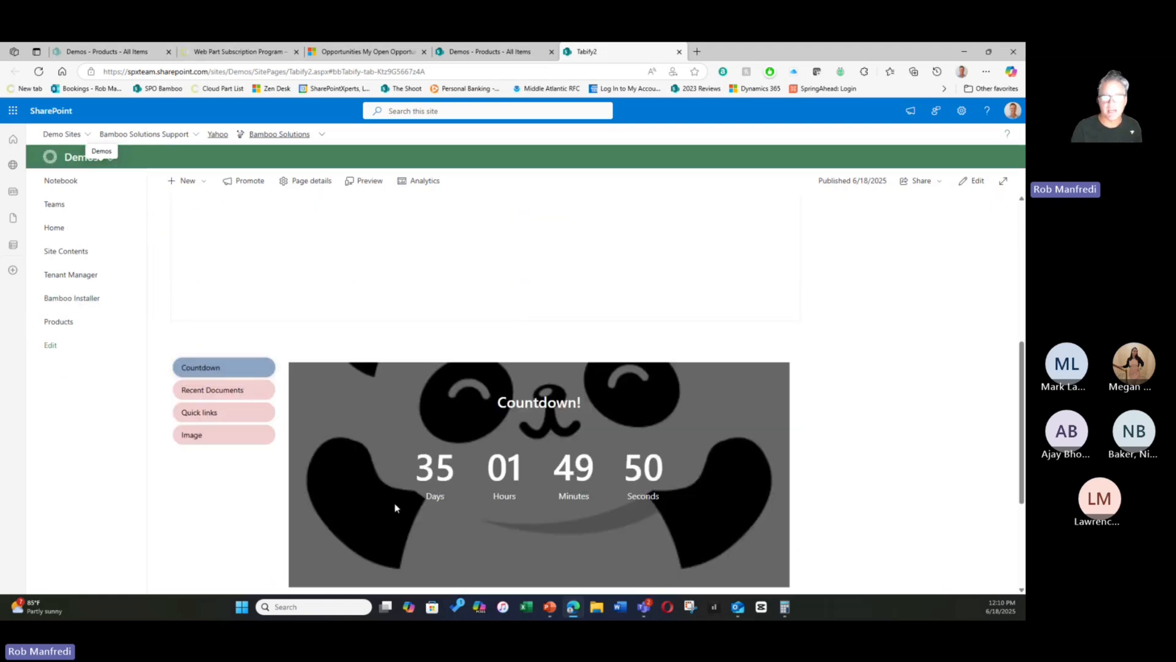
{"action": "scroll", "coordinate": [395, 503], "scroll_direction": "up", "scroll_amount": 5}
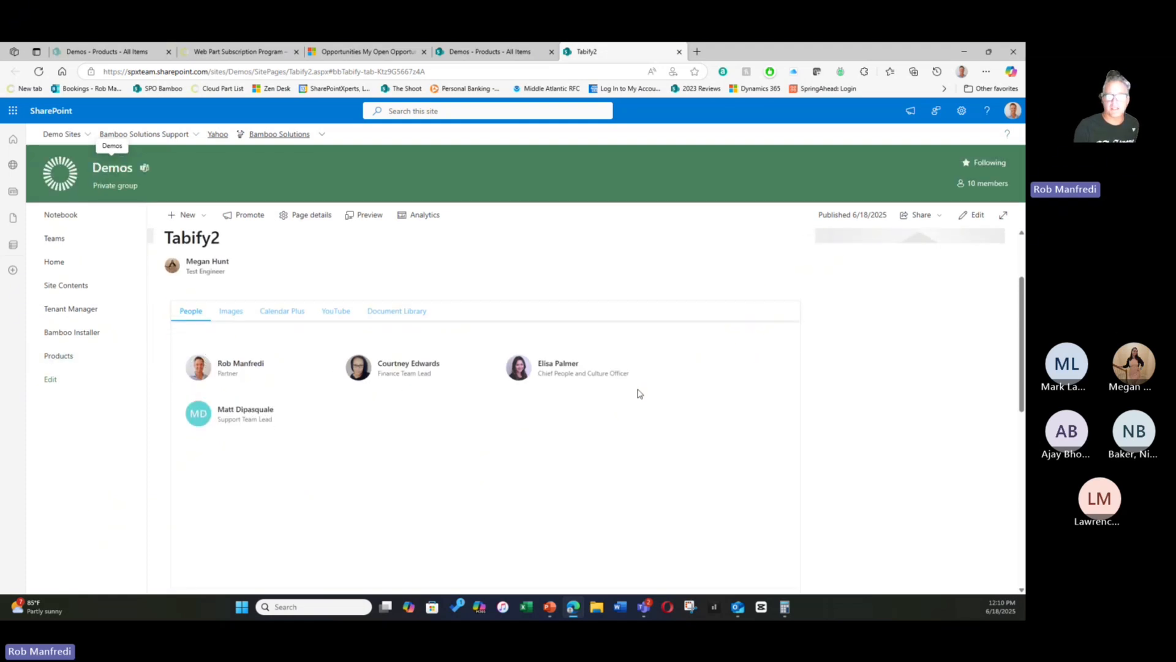
- View the Images, Calendar Plus, YouTube and Document Library content in the demo page's horizontal tabbed section
{"action": "left_click", "coordinate": [239, 312]}
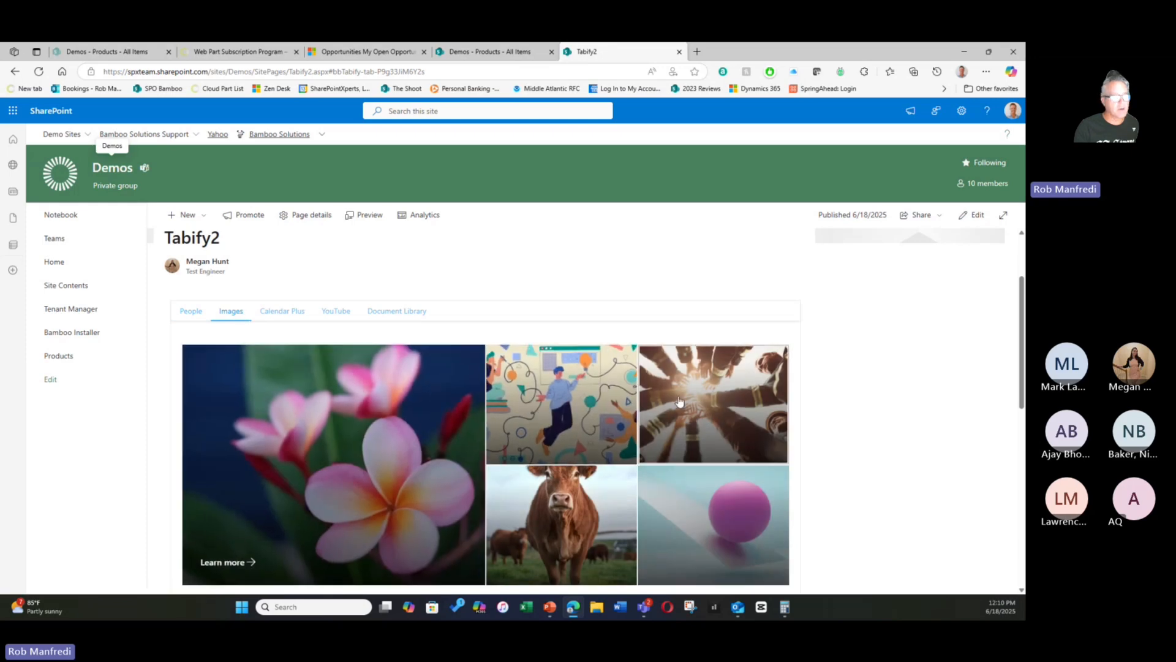
{"action": "left_click", "coordinate": [291, 311]}
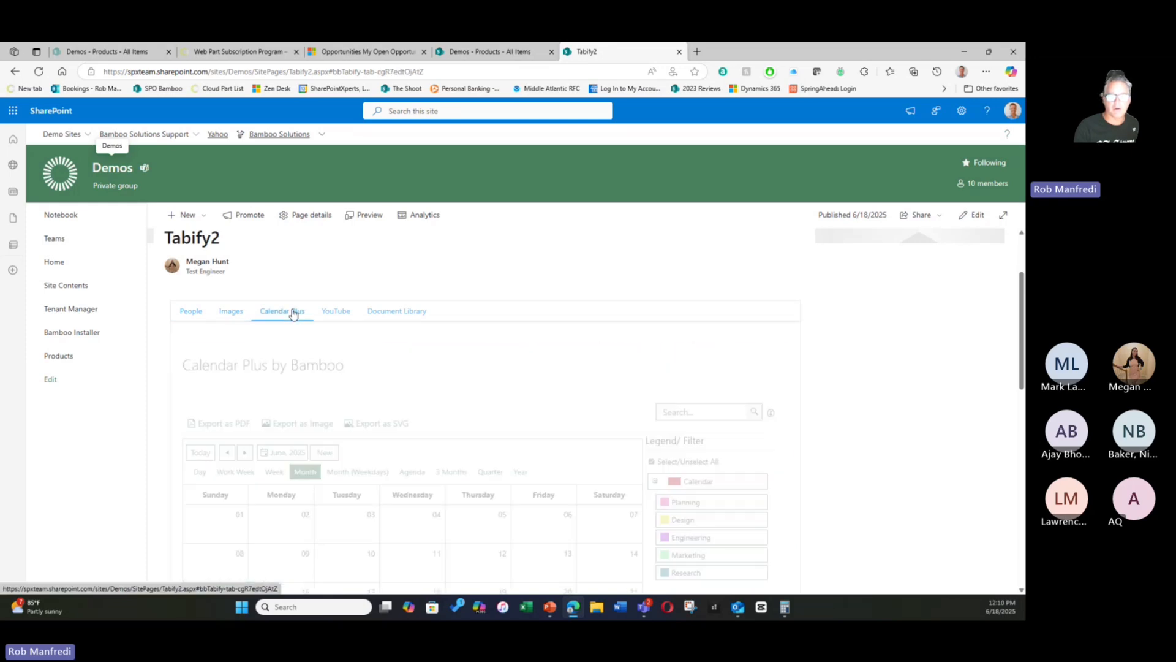
{"action": "scroll", "coordinate": [481, 449], "scroll_direction": "down", "scroll_amount": 3}
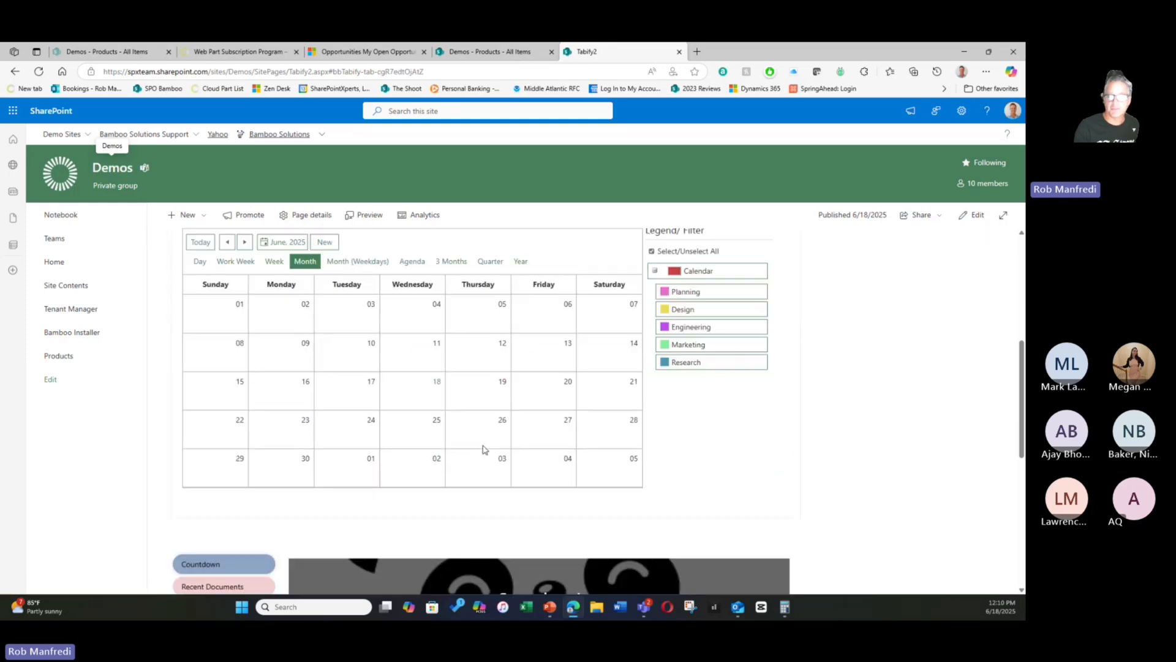
{"action": "scroll", "coordinate": [484, 450], "scroll_direction": "up", "scroll_amount": 3}
{"action": "left_click", "coordinate": [328, 260]}
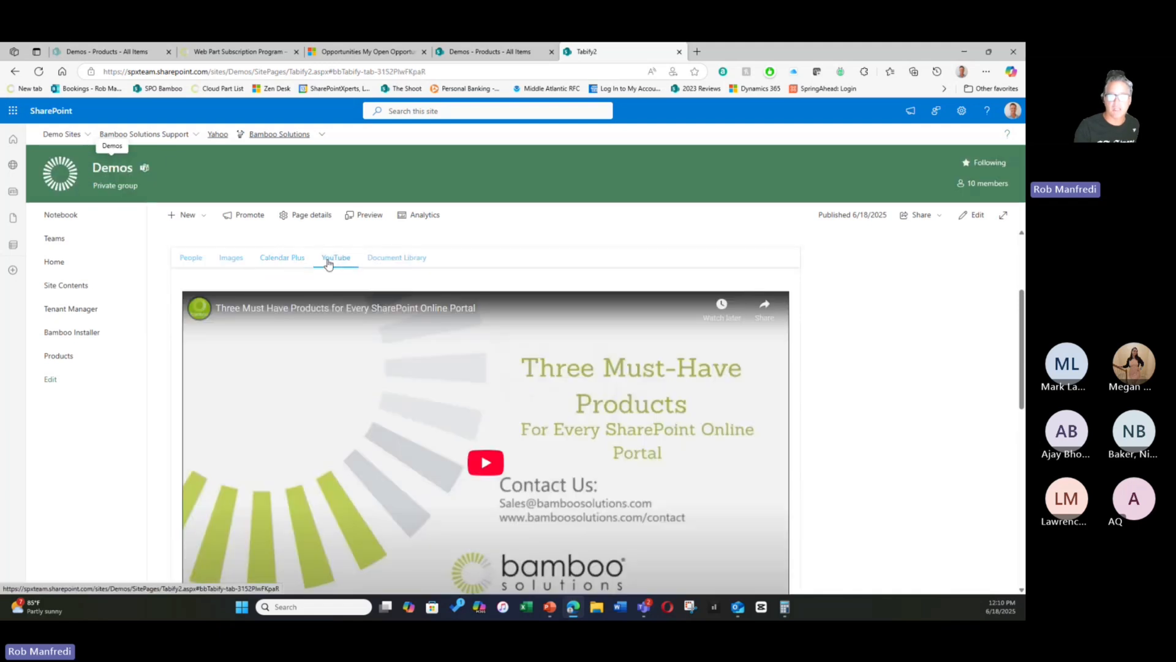
{"action": "left_click", "coordinate": [395, 259]}
{"action": "scroll", "coordinate": [490, 404], "scroll_direction": "down", "scroll_amount": 2}
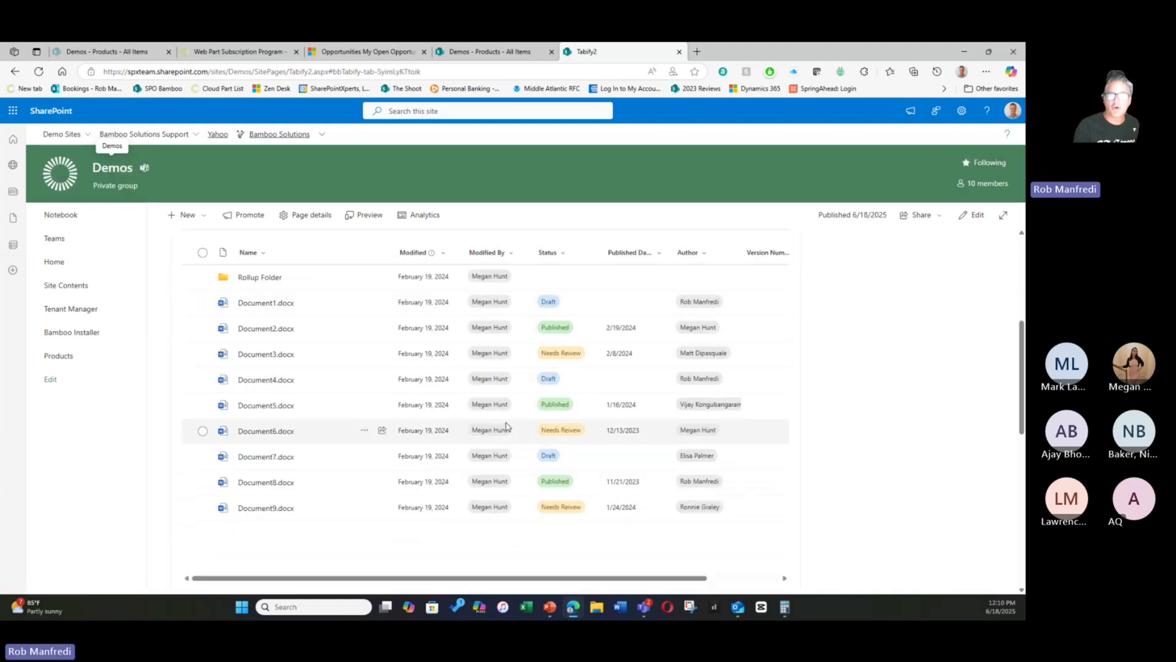
- Cycle through the People, Images, Calendar Plus, YouTube and Document Library content in the horizontal tabbed section, ending on Calendar Plus
{"action": "scroll", "coordinate": [506, 427], "scroll_direction": "up", "scroll_amount": 3}
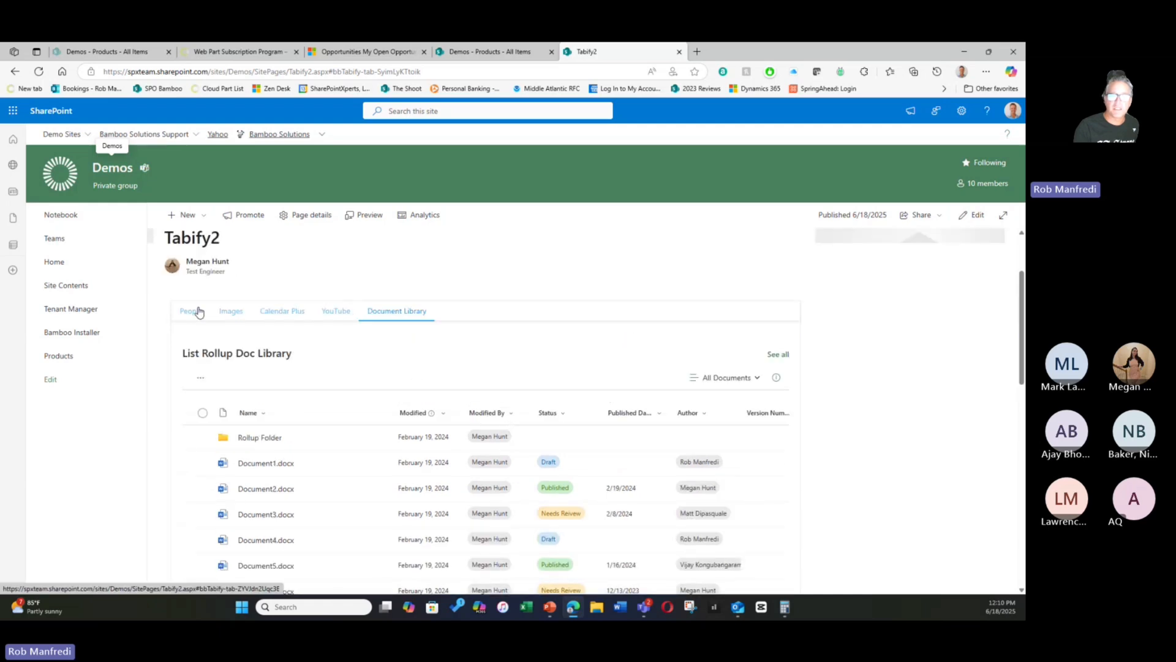
{"action": "left_click", "coordinate": [199, 312]}
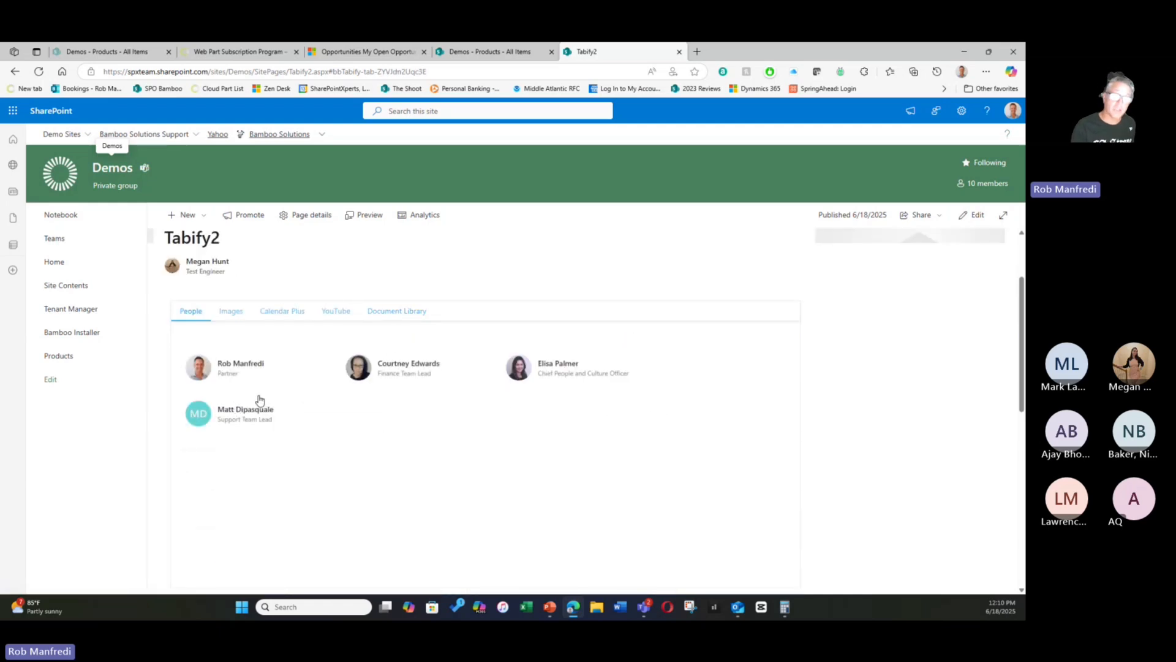
{"action": "left_click", "coordinate": [230, 312]}
{"action": "left_click", "coordinate": [285, 313]}
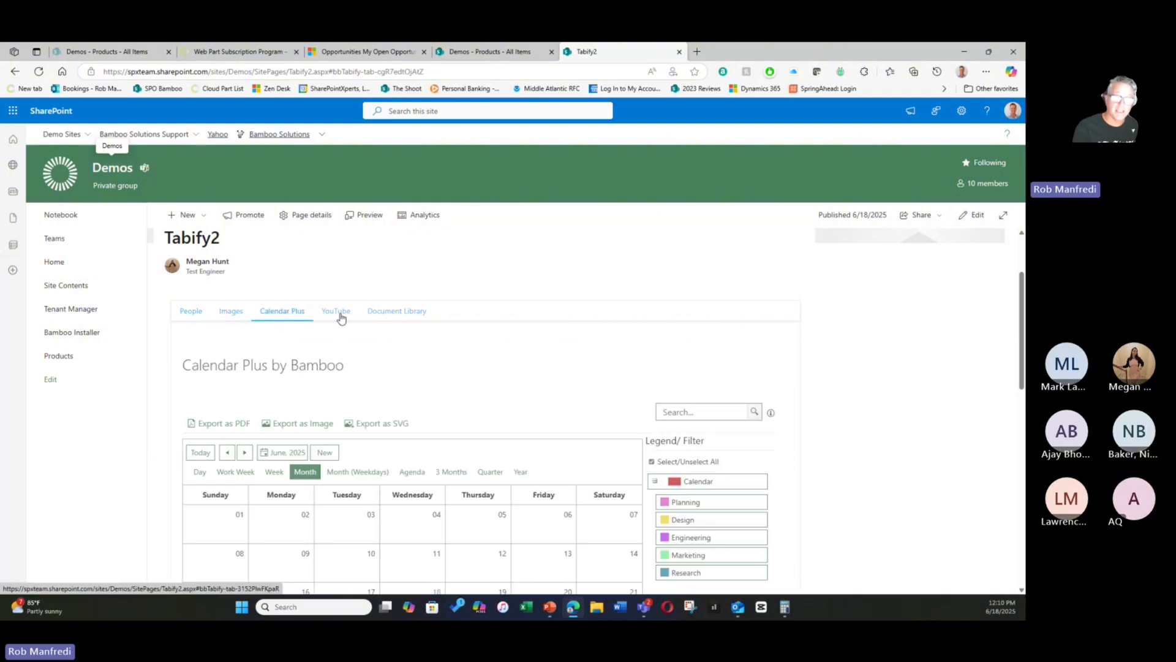
{"action": "left_click", "coordinate": [340, 313]}
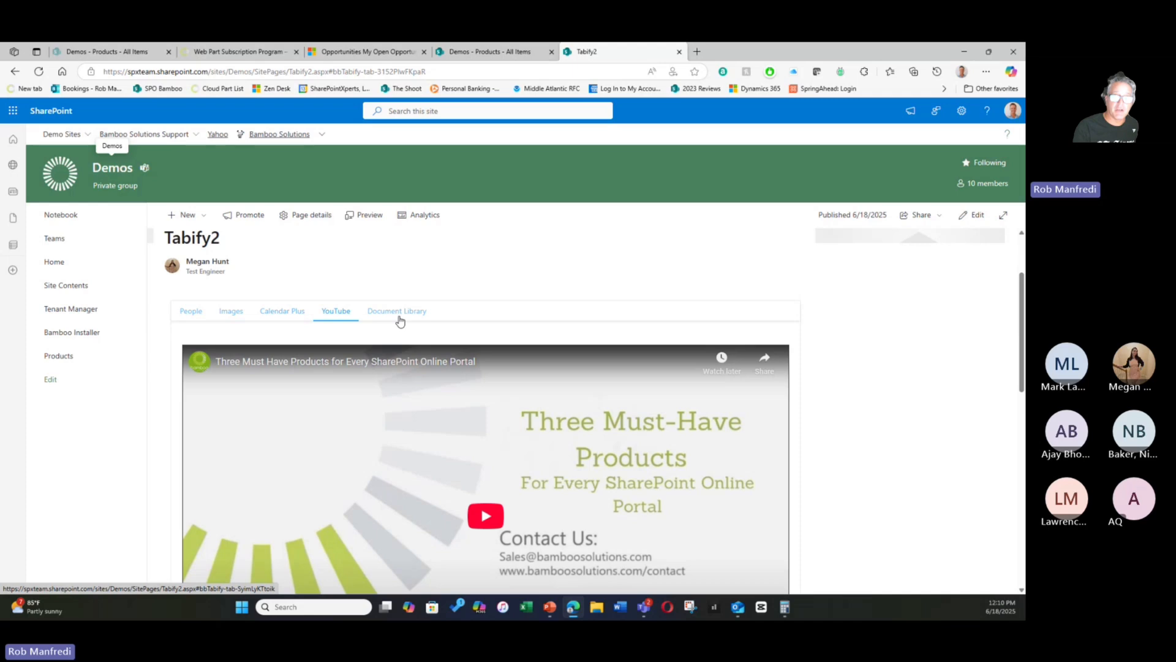
{"action": "left_click", "coordinate": [399, 312]}
{"action": "left_click", "coordinate": [187, 311]}
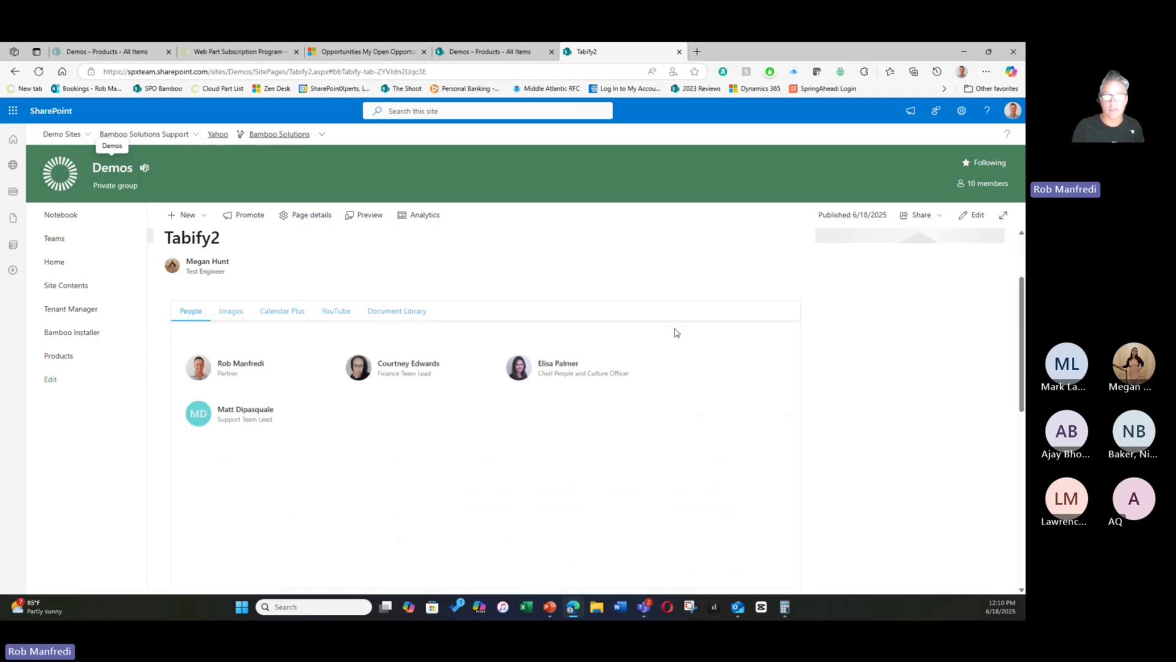
{"action": "left_click", "coordinate": [232, 313]}
{"action": "left_click", "coordinate": [281, 313]}
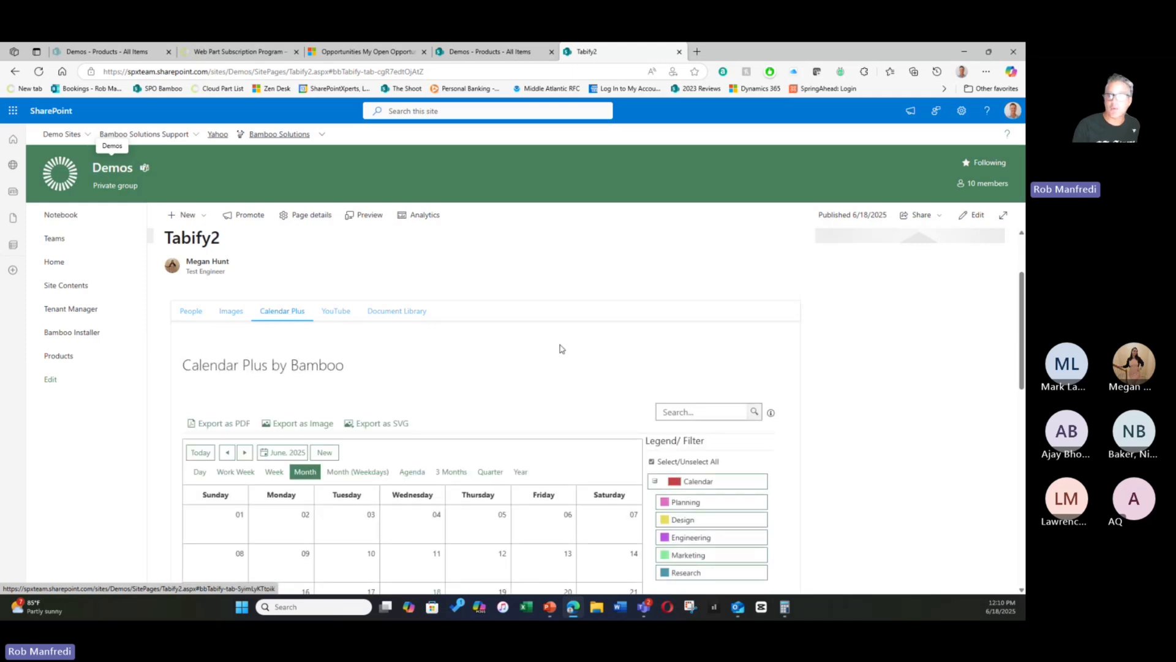
- View the Recent Documents, Quick links, Image and Countdown content in the demo page's vertical tabbed section, ending on Countdown
{"action": "scroll", "coordinate": [562, 349], "scroll_direction": "down", "scroll_amount": 6}
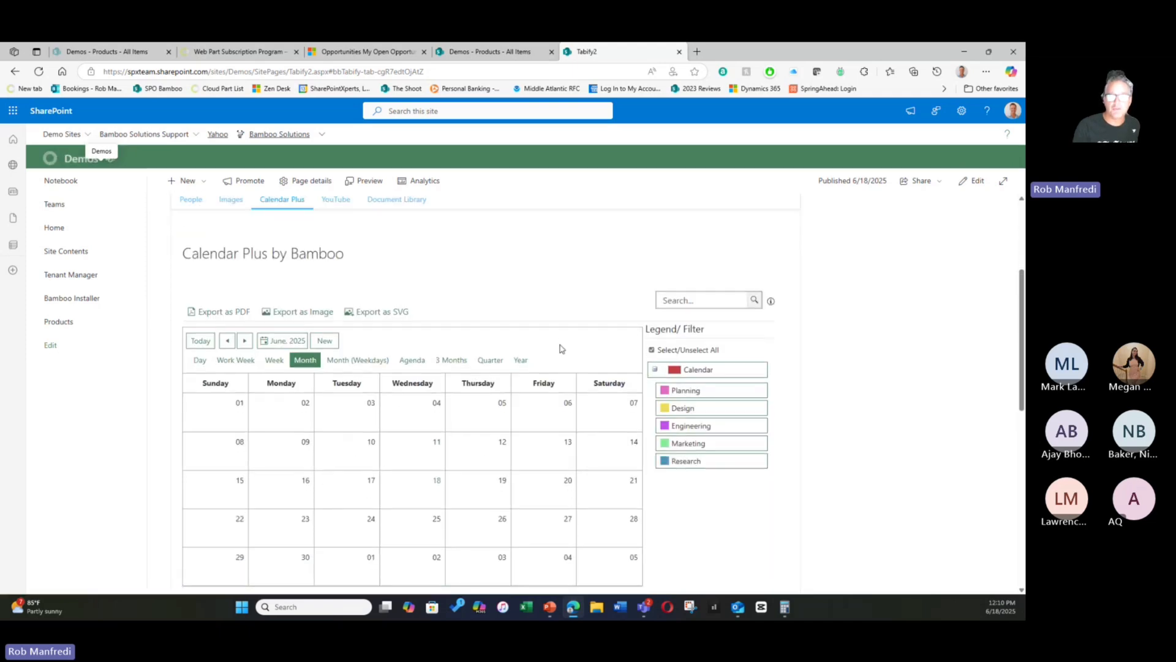
{"action": "scroll", "coordinate": [904, 371], "scroll_direction": "down", "scroll_amount": 1}
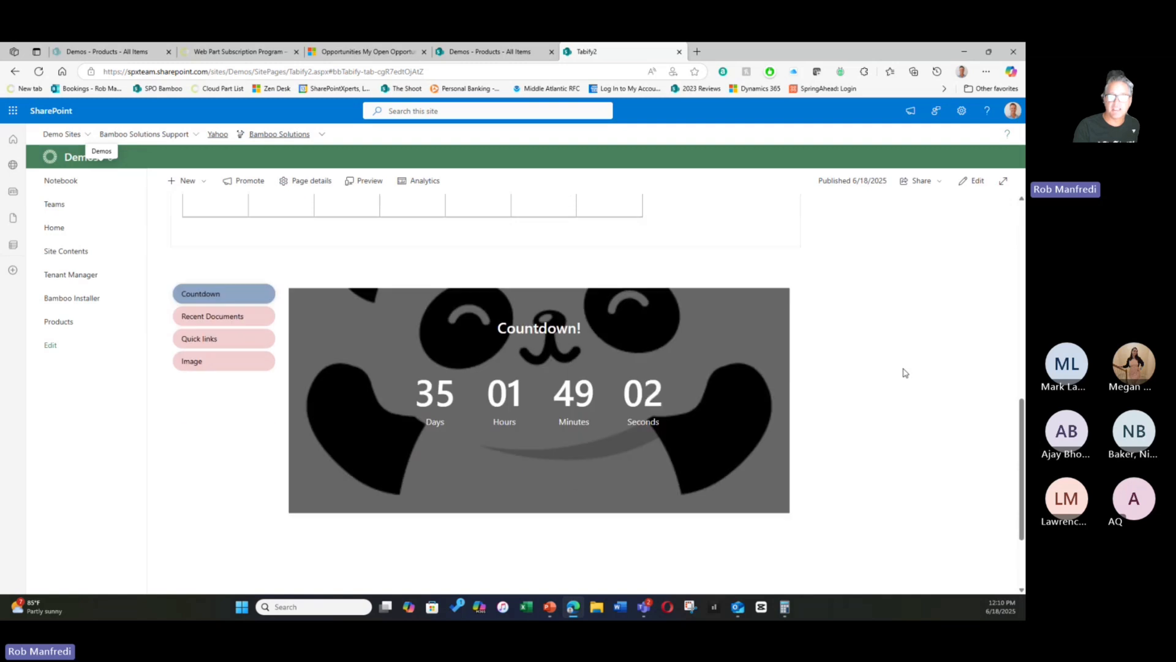
{"action": "left_click", "coordinate": [210, 316]}
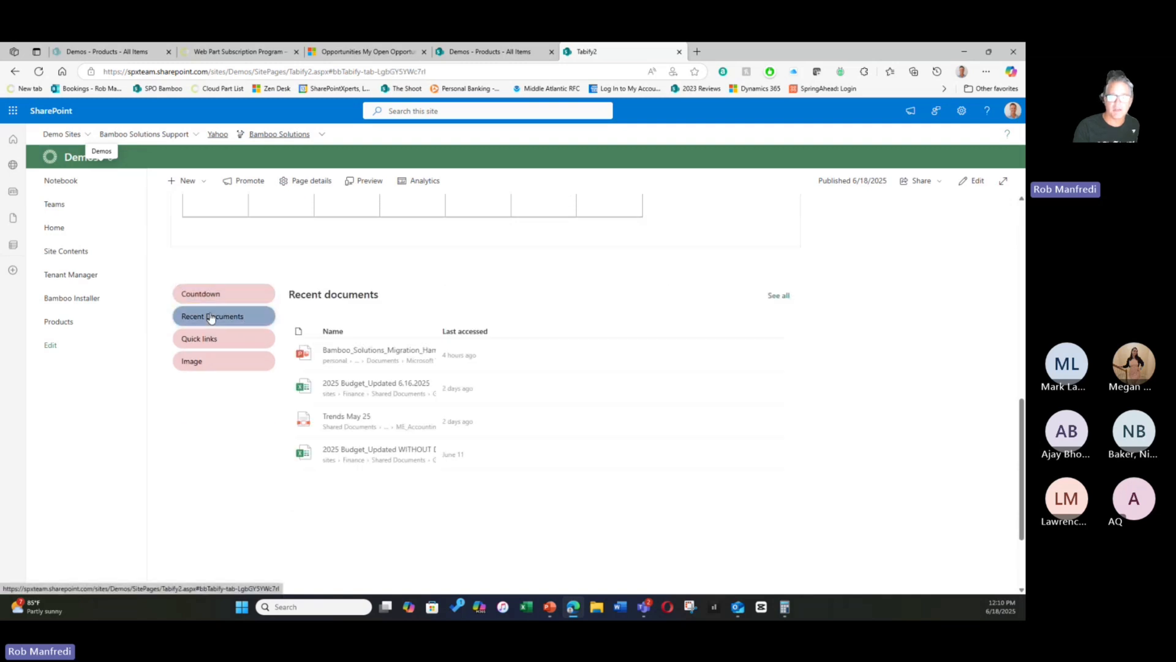
{"action": "left_click", "coordinate": [199, 338]}
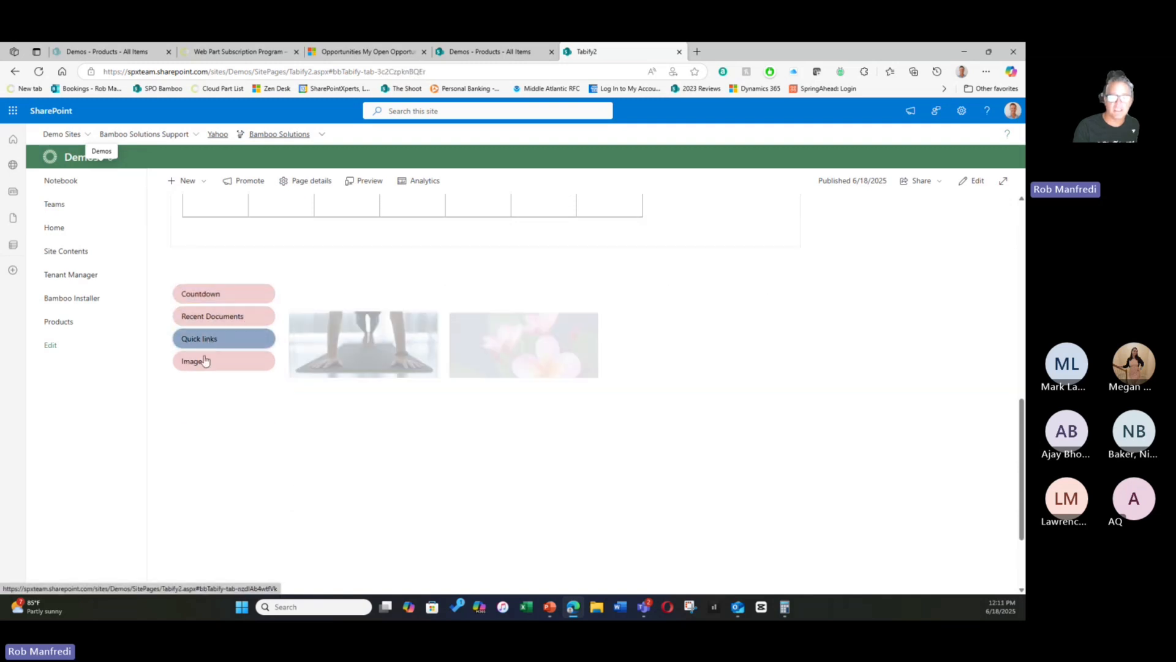
{"action": "left_click", "coordinate": [204, 363]}
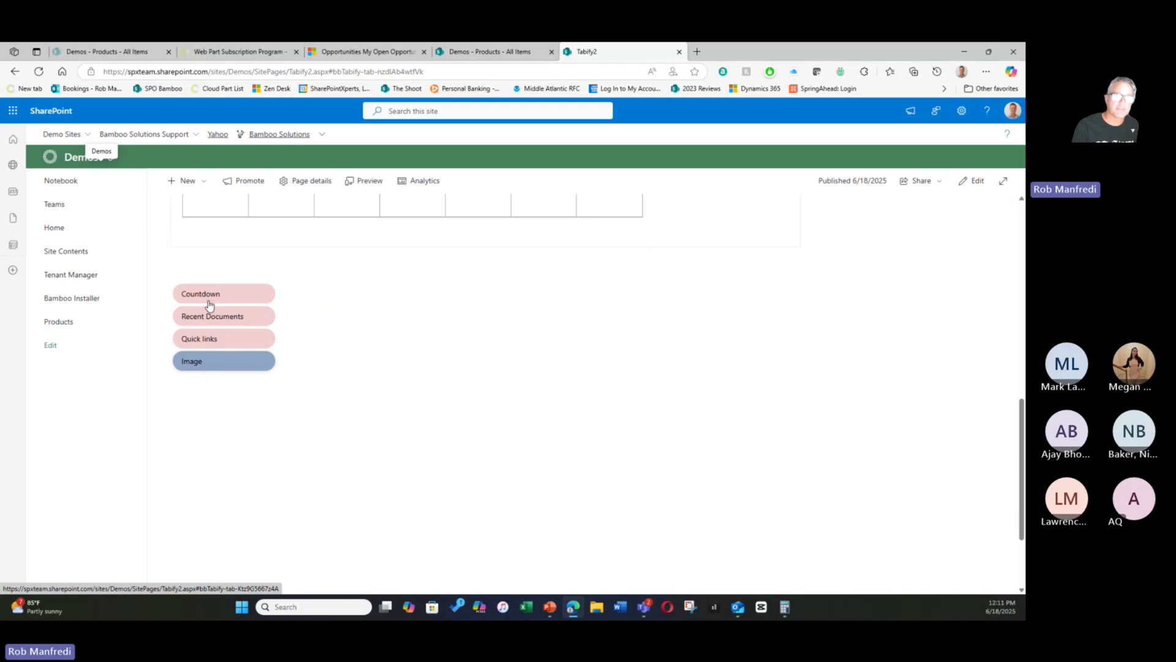
{"action": "left_click", "coordinate": [211, 302]}
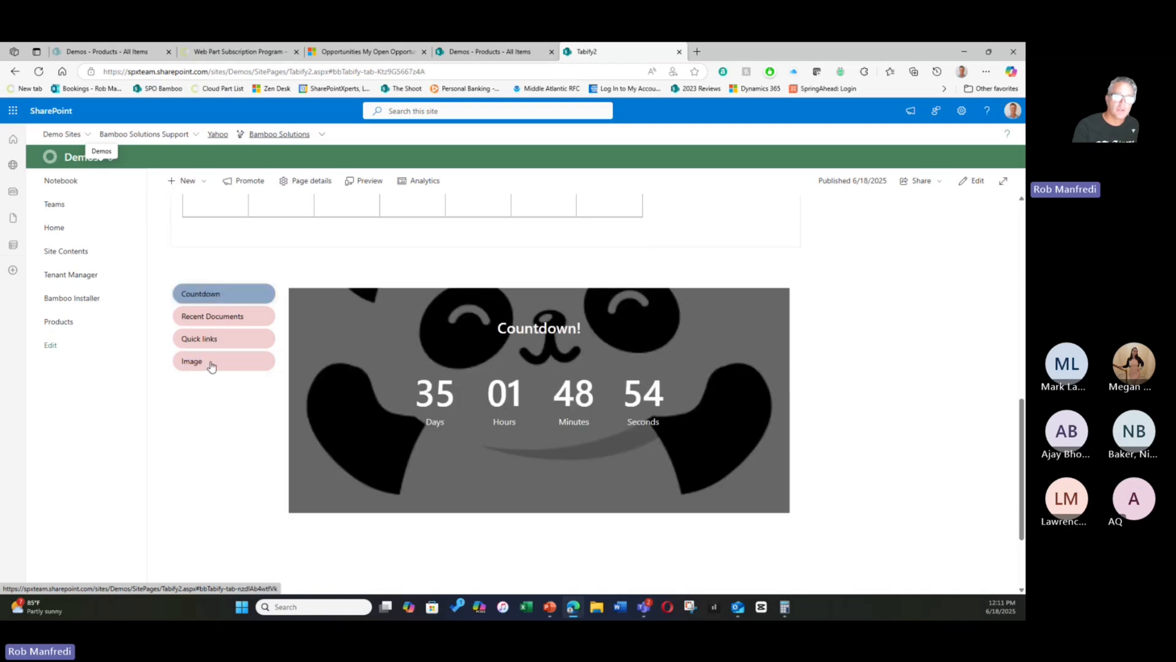
{"action": "left_click", "coordinate": [212, 316]}
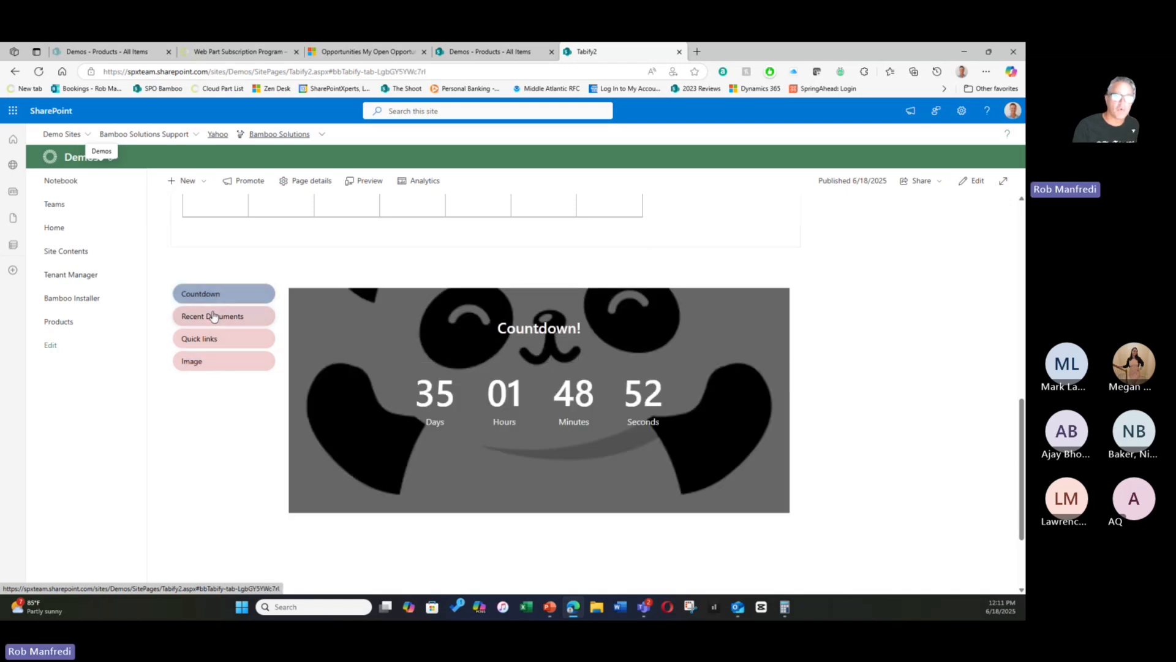
{"action": "left_click", "coordinate": [205, 337]}
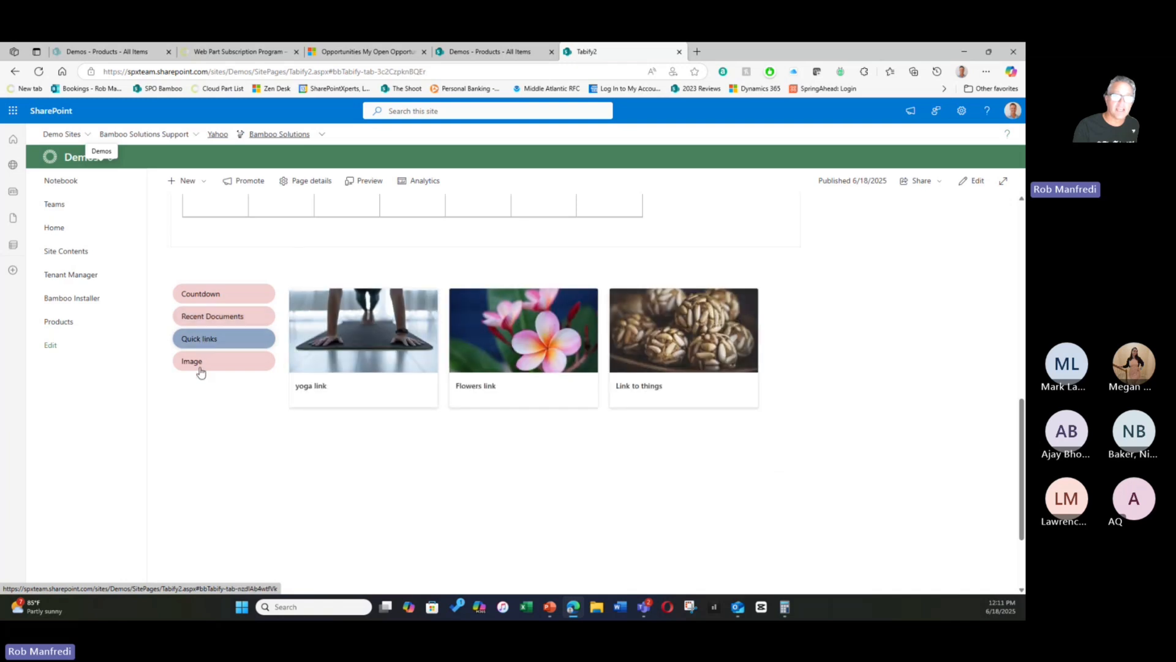
{"action": "left_click", "coordinate": [207, 360]}
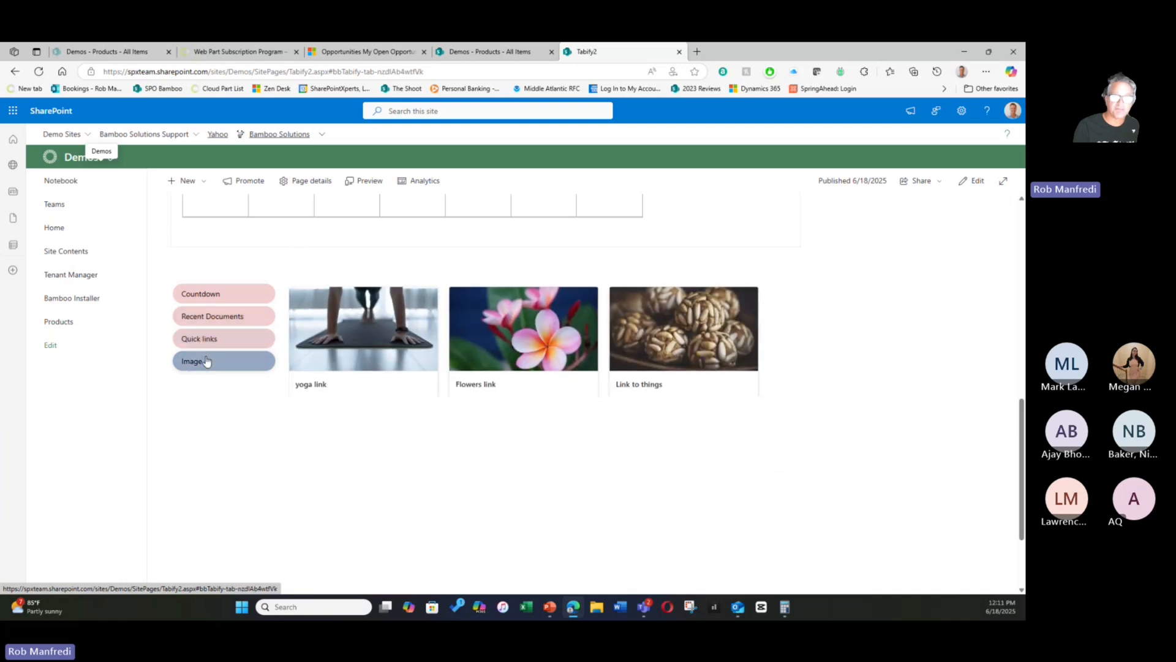
{"action": "left_click", "coordinate": [227, 296]}
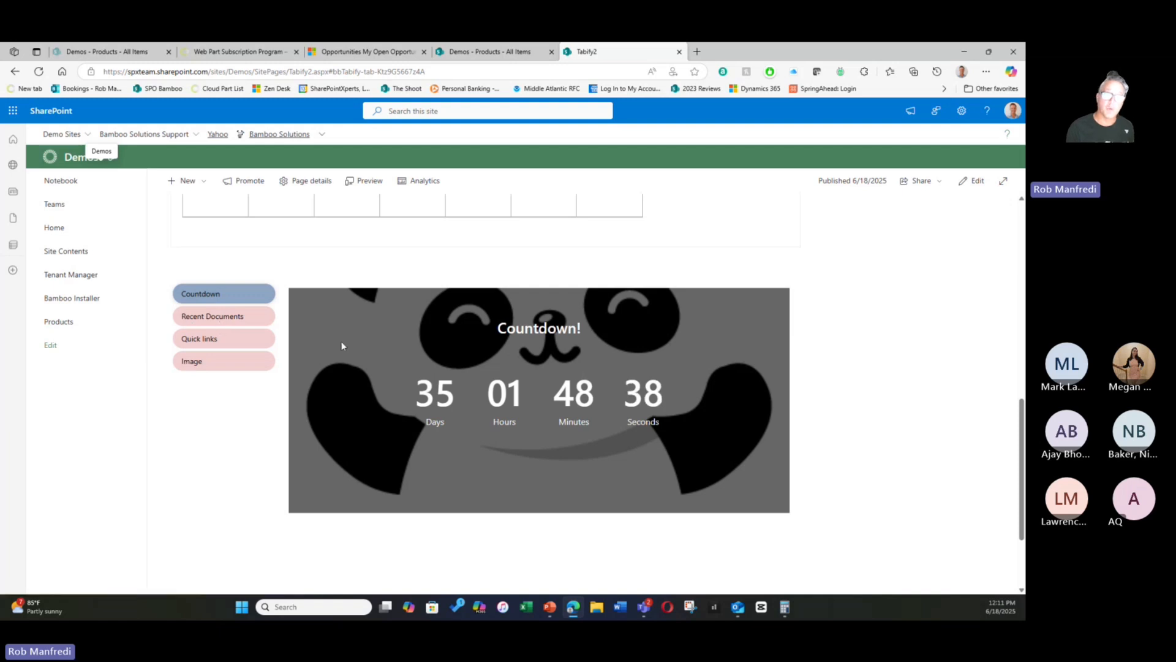
- Compare the page's horizontal and vertical tabbed sections, and show the People content in the horizontal one
{"action": "scroll", "coordinate": [402, 361], "scroll_direction": "up", "scroll_amount": 10}
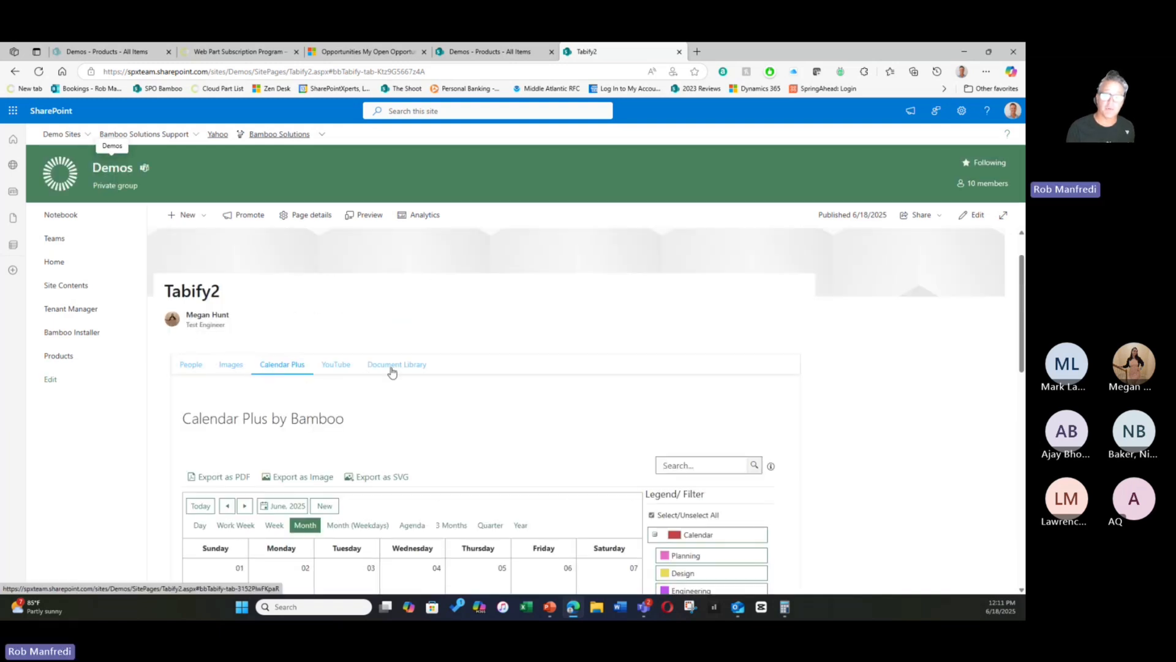
{"action": "scroll", "coordinate": [798, 446], "scroll_direction": "down", "scroll_amount": 7}
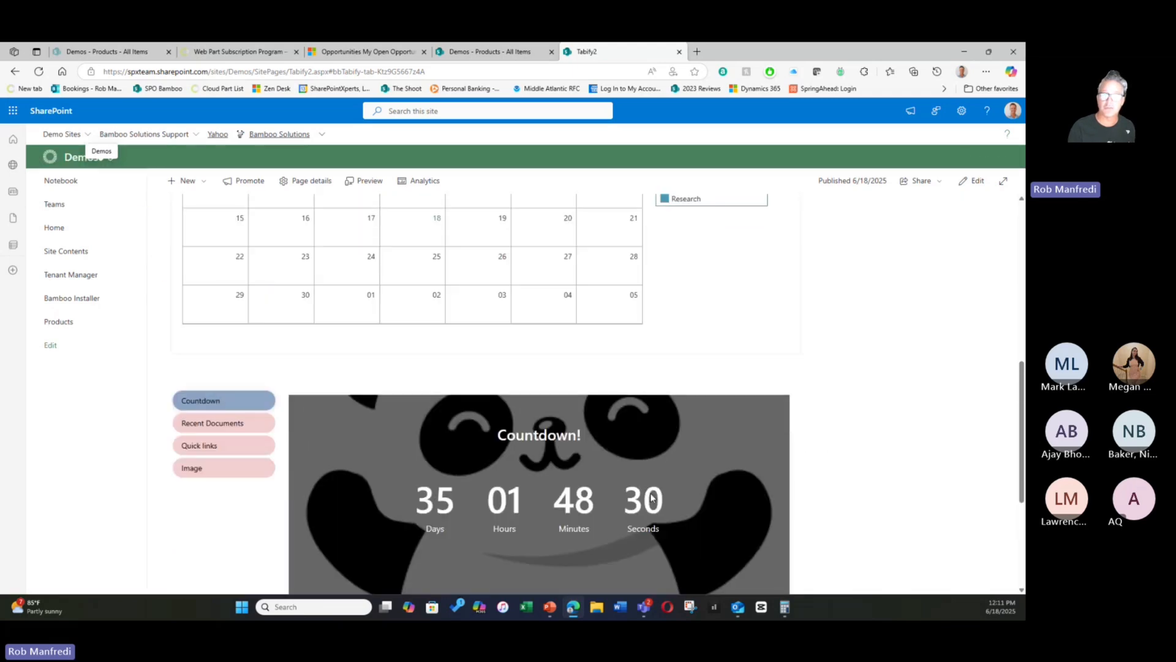
{"action": "scroll", "coordinate": [787, 456], "scroll_direction": "down", "scroll_amount": 2}
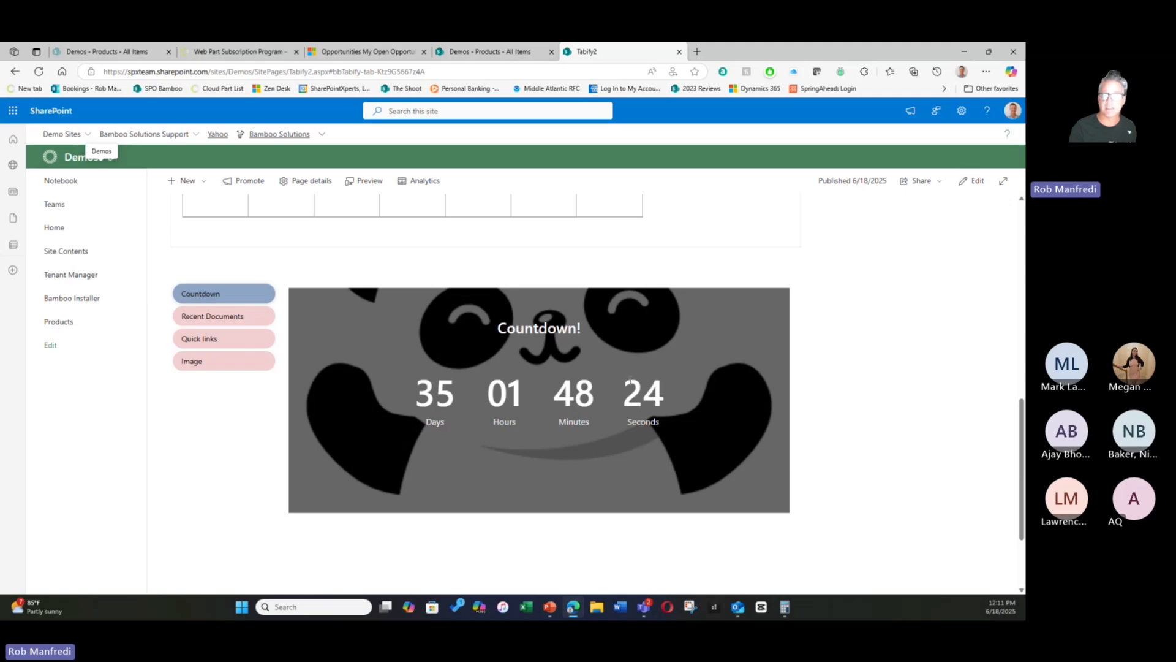
{"action": "scroll", "coordinate": [631, 380], "scroll_direction": "up", "scroll_amount": 5}
{"action": "scroll", "coordinate": [631, 380], "scroll_direction": "up", "scroll_amount": 2}
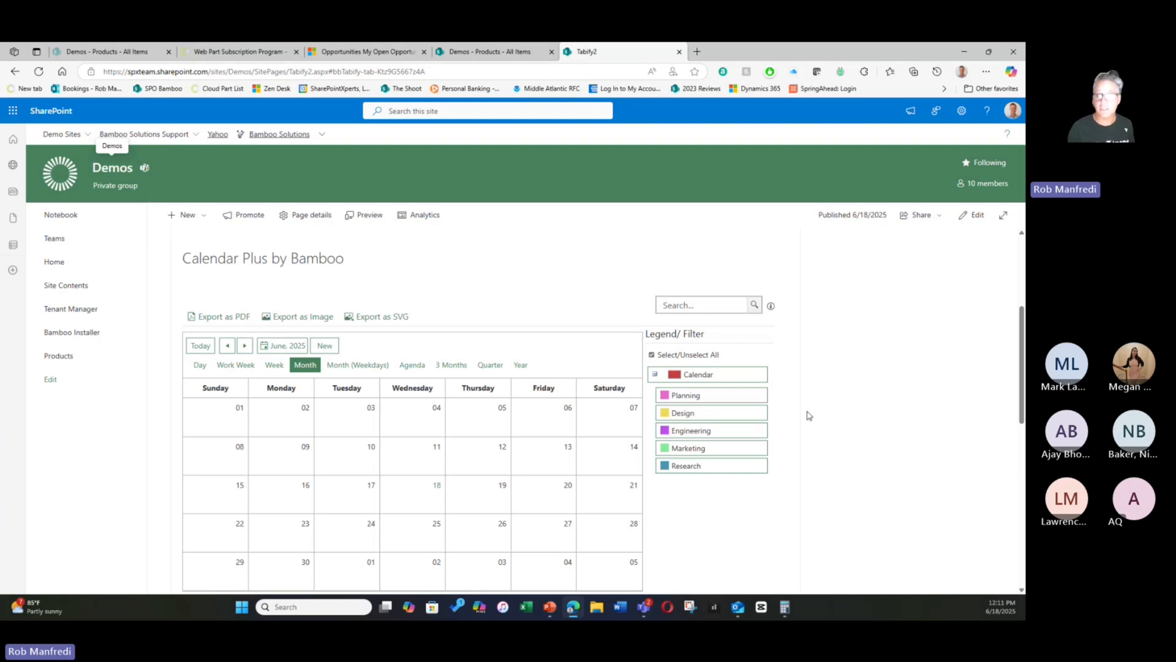
{"action": "scroll", "coordinate": [807, 416], "scroll_direction": "up", "scroll_amount": 2}
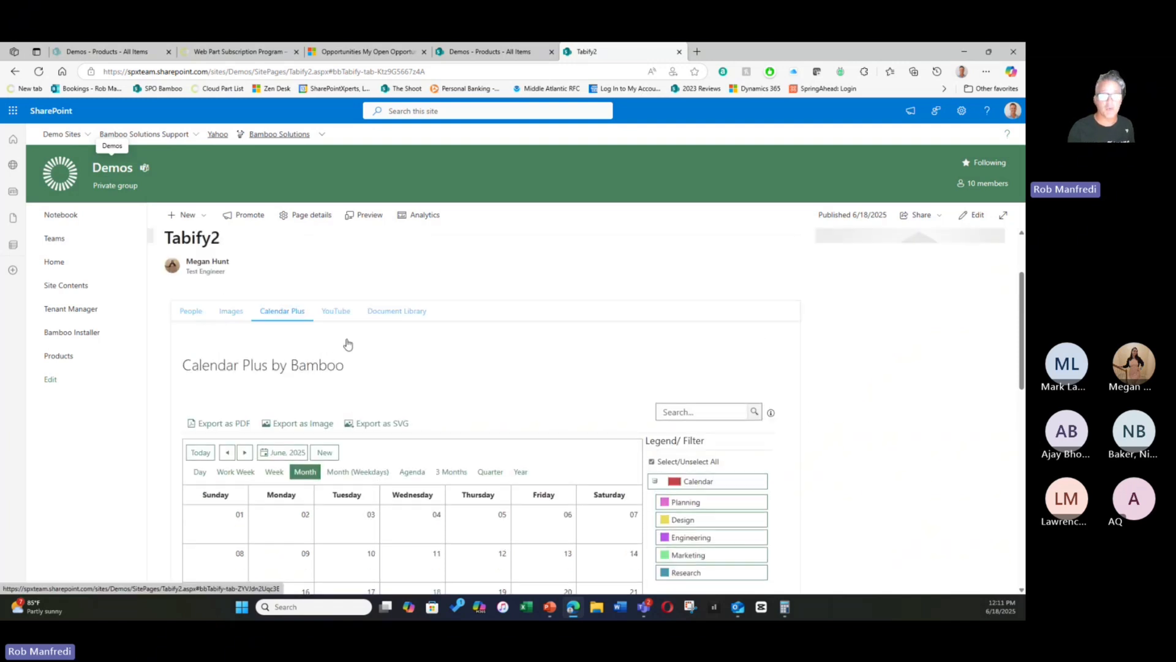
{"action": "left_click", "coordinate": [191, 311]}
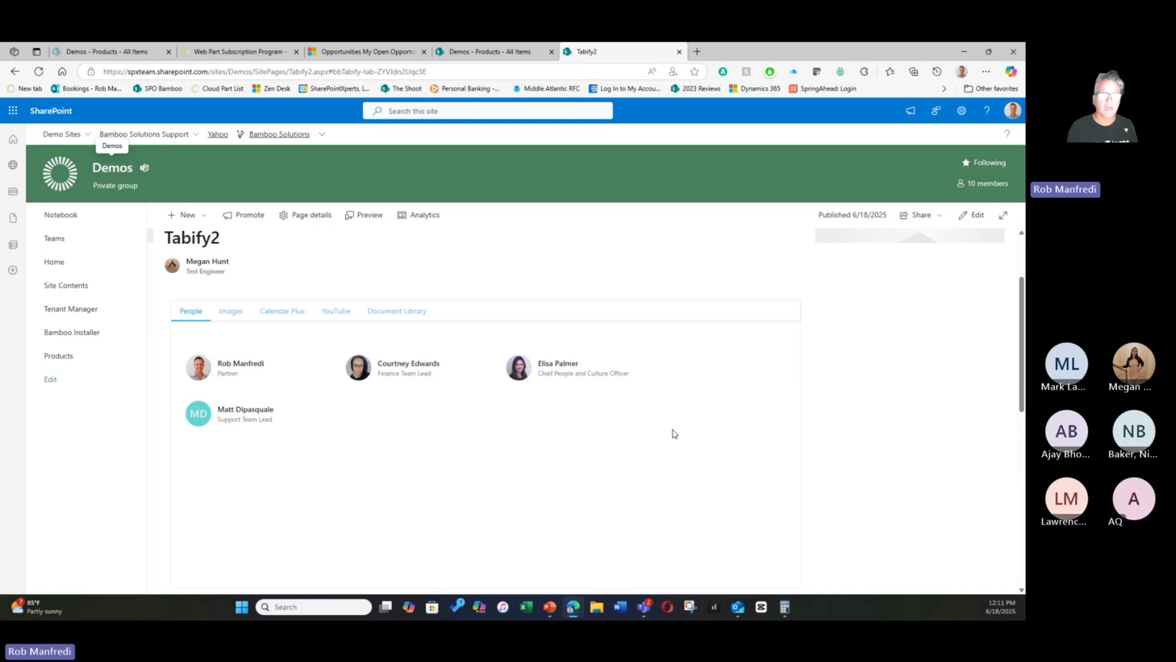
{"action": "scroll", "coordinate": [674, 434], "scroll_direction": "down", "scroll_amount": 1}
{"action": "scroll", "coordinate": [674, 433], "scroll_direction": "up", "scroll_amount": 2}
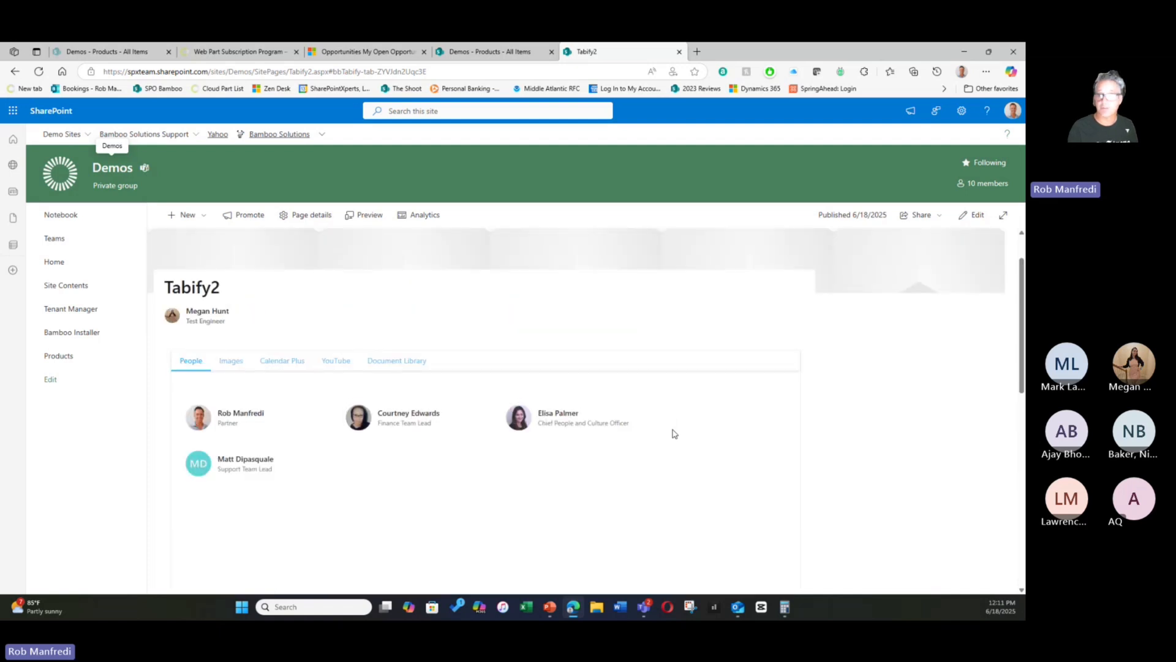
- Put the Tabify2 page in edit mode and look over the People, Hero, Calendar Plus, YouTube and Document library web parts stacked under Bamboo Tabify
{"action": "left_click", "coordinate": [970, 219]}
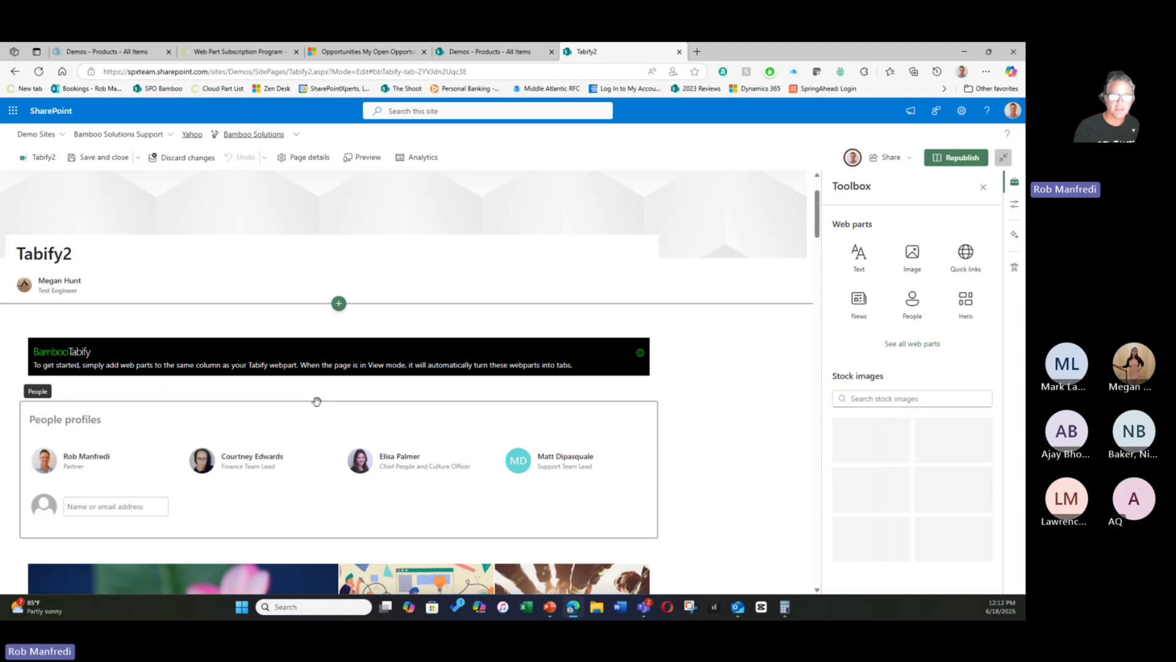
{"action": "scroll", "coordinate": [224, 444], "scroll_direction": "down", "scroll_amount": 5}
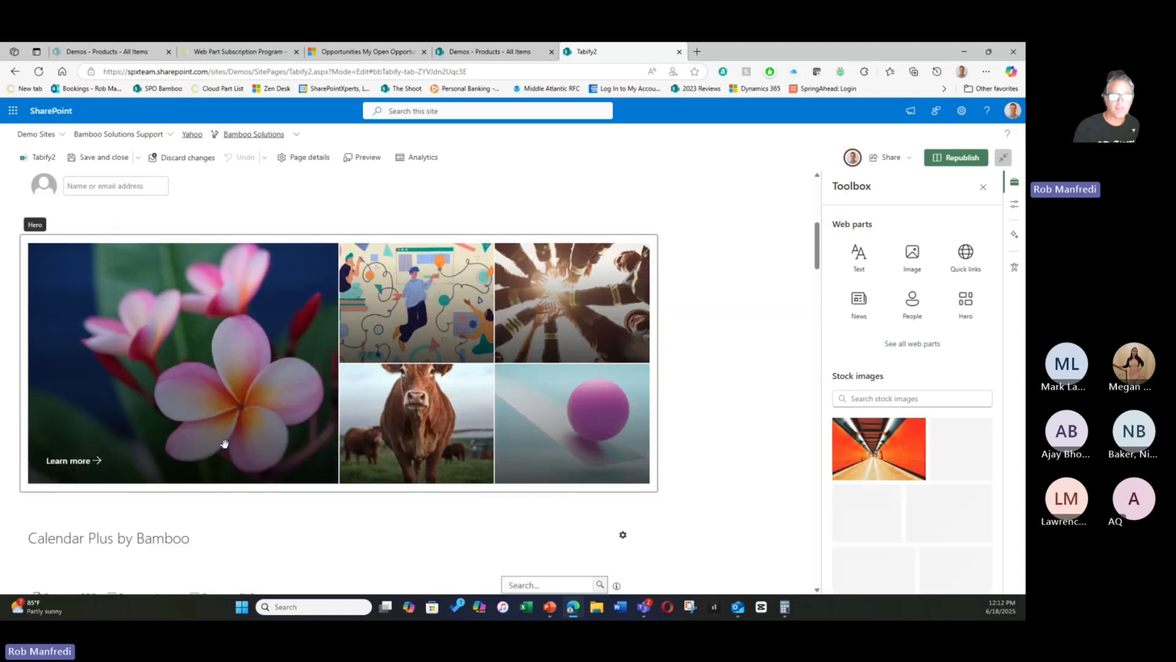
{"action": "scroll", "coordinate": [273, 449], "scroll_direction": "down", "scroll_amount": 5}
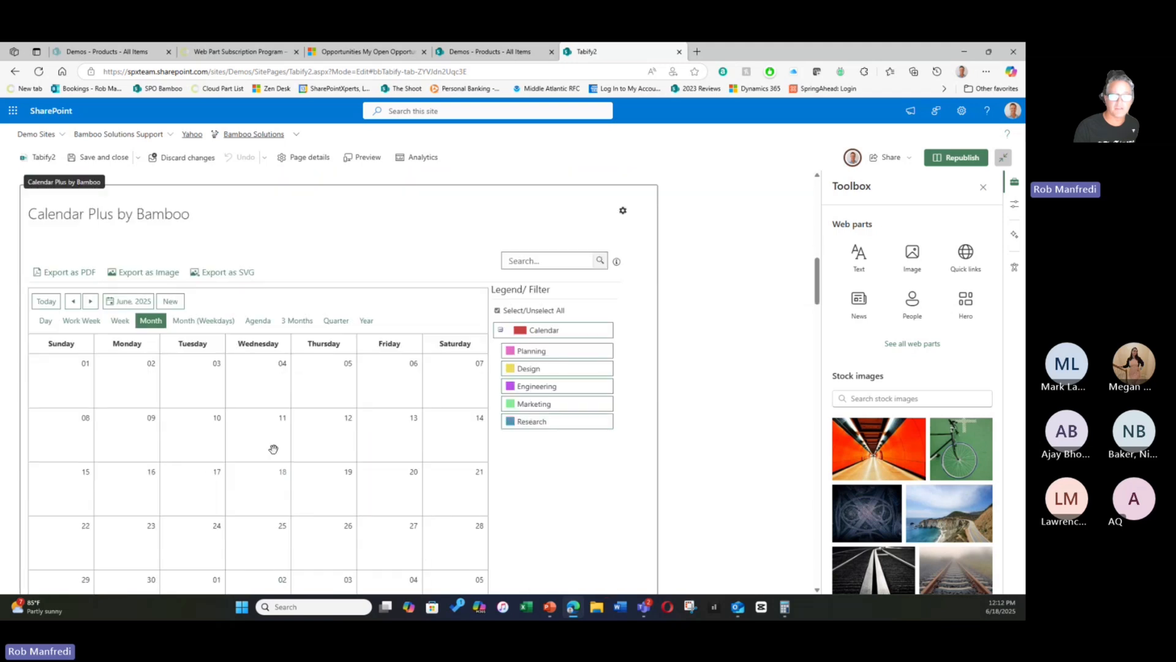
{"action": "scroll", "coordinate": [273, 449], "scroll_direction": "down", "scroll_amount": 5}
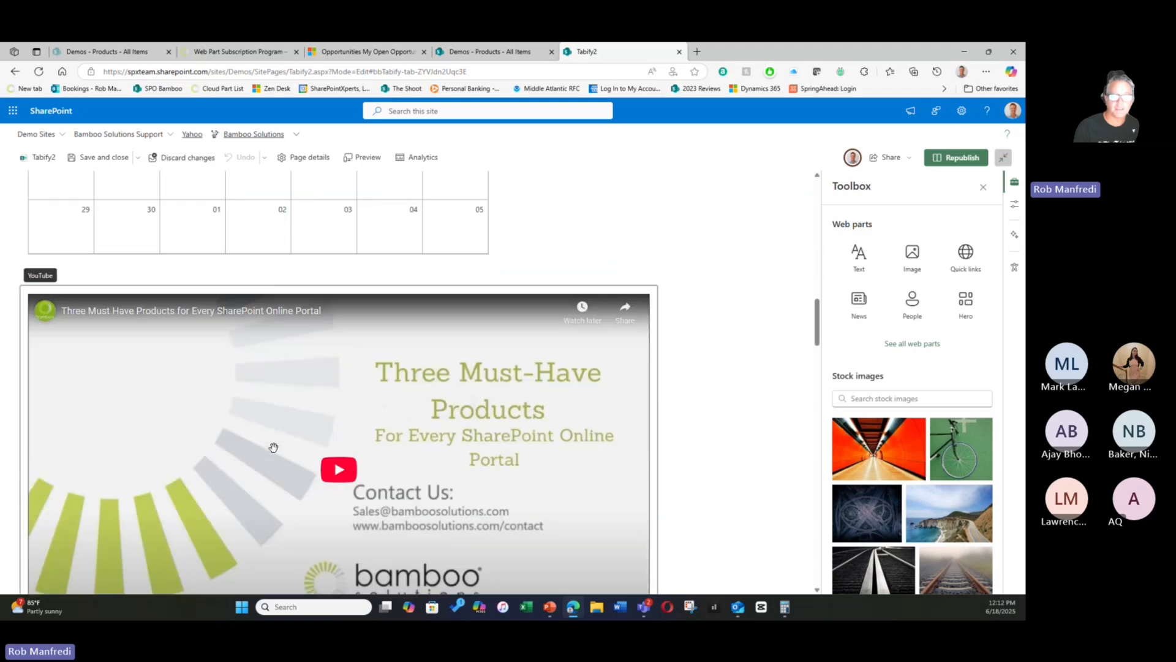
{"action": "scroll", "coordinate": [273, 447], "scroll_direction": "down", "scroll_amount": 6}
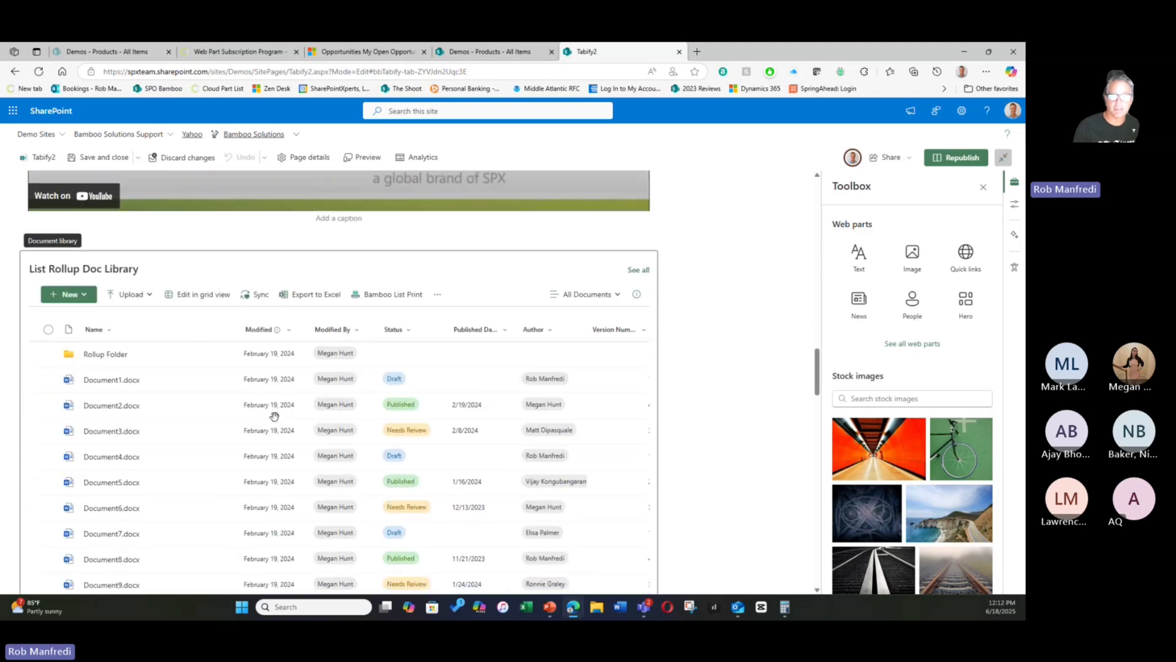
{"action": "scroll", "coordinate": [274, 415], "scroll_direction": "up", "scroll_amount": 4}
{"action": "scroll", "coordinate": [611, 412], "scroll_direction": "up", "scroll_amount": 3}
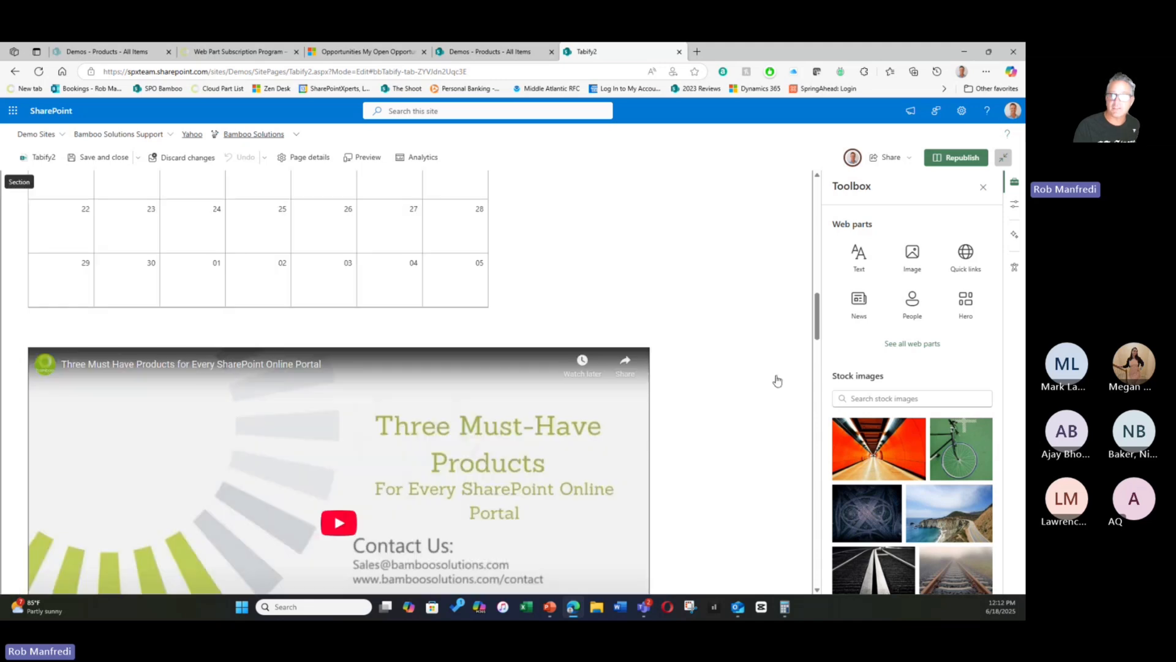
{"action": "scroll", "coordinate": [790, 349], "scroll_direction": "up", "scroll_amount": 5}
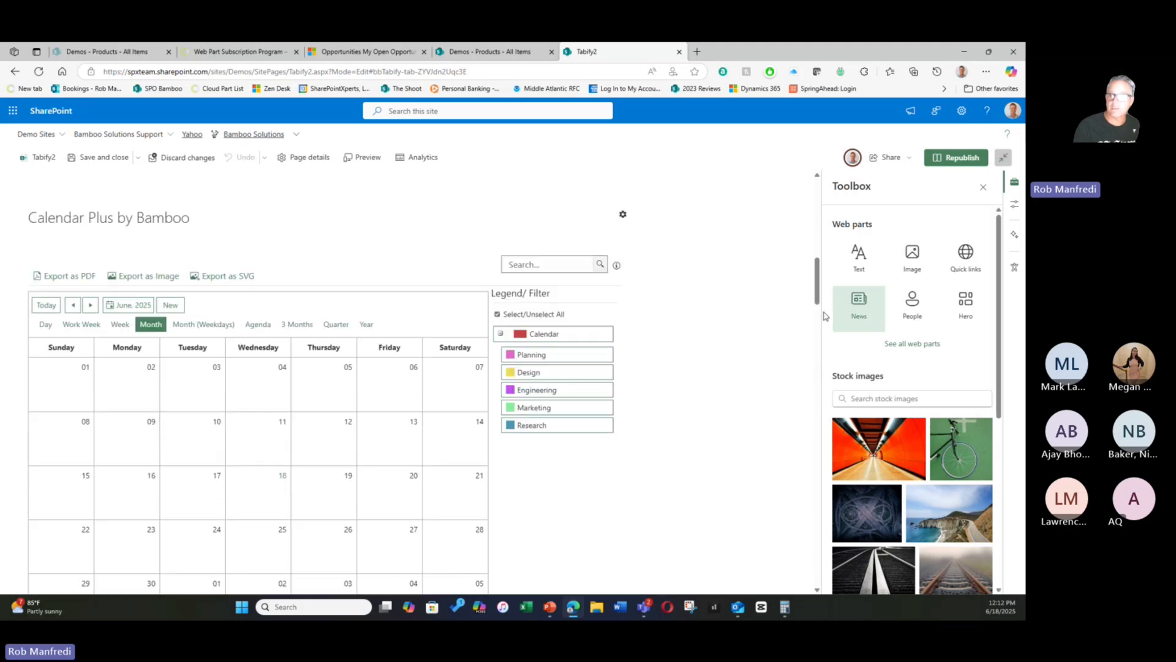
{"action": "scroll", "coordinate": [820, 316], "scroll_direction": "up", "scroll_amount": 5}
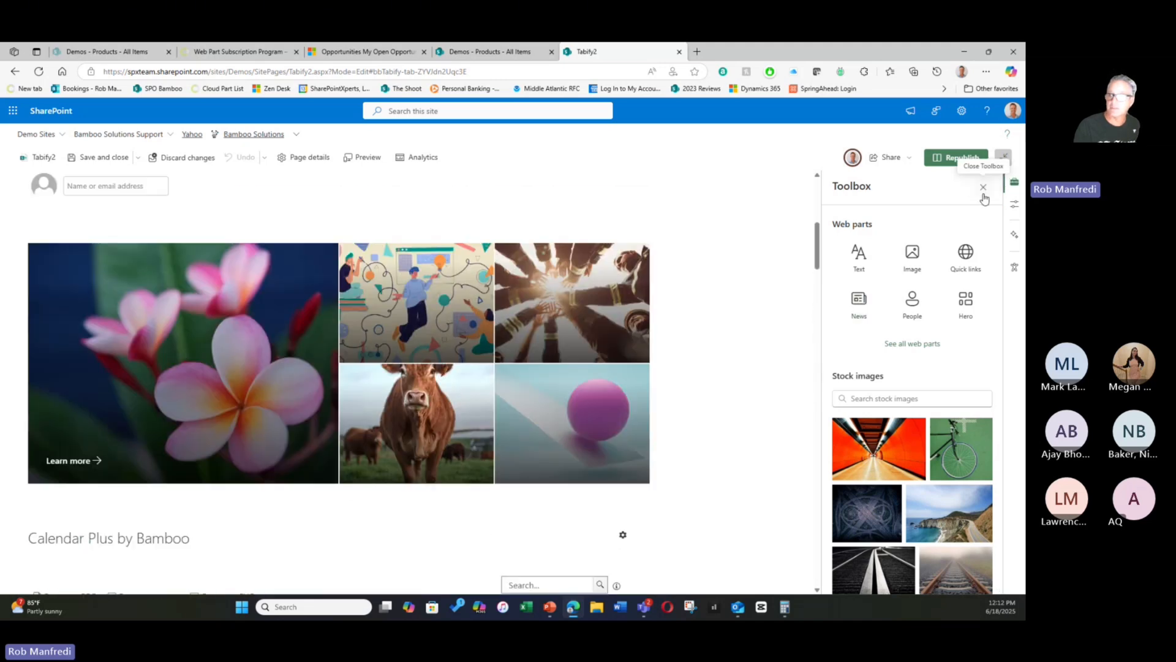
- Close the Toolbox, open the settings of the Bamboo Tabify web part above the People profiles, and select its Tab #1 Title field
{"action": "left_click", "coordinate": [983, 188]}
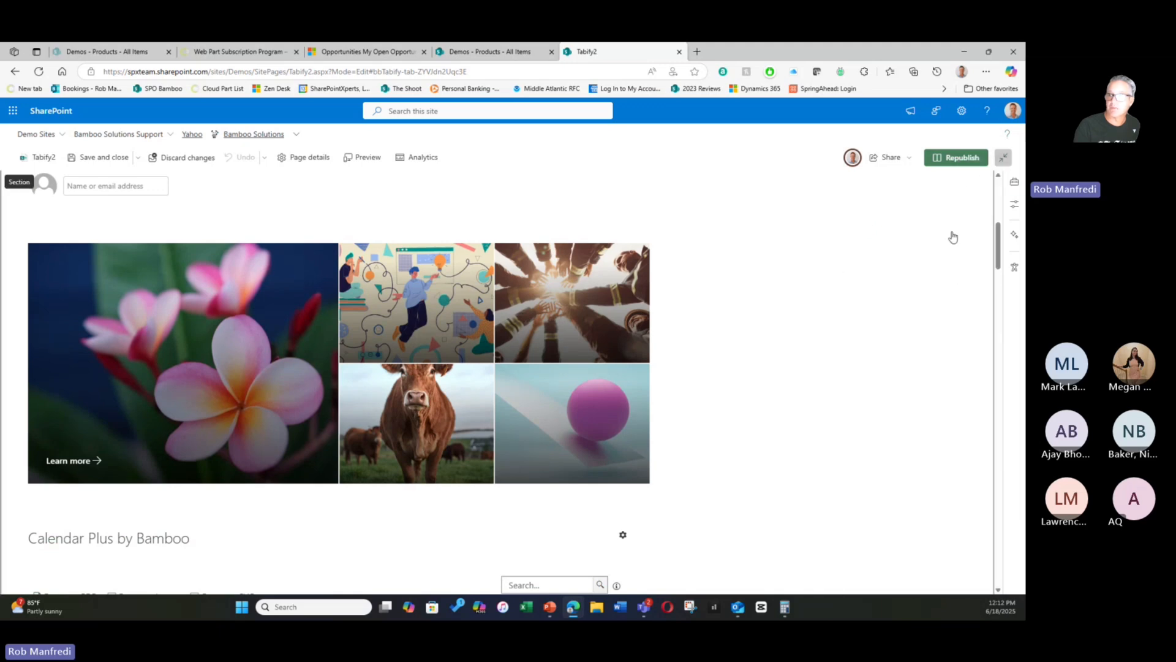
{"action": "scroll", "coordinate": [952, 237], "scroll_direction": "up", "scroll_amount": 3}
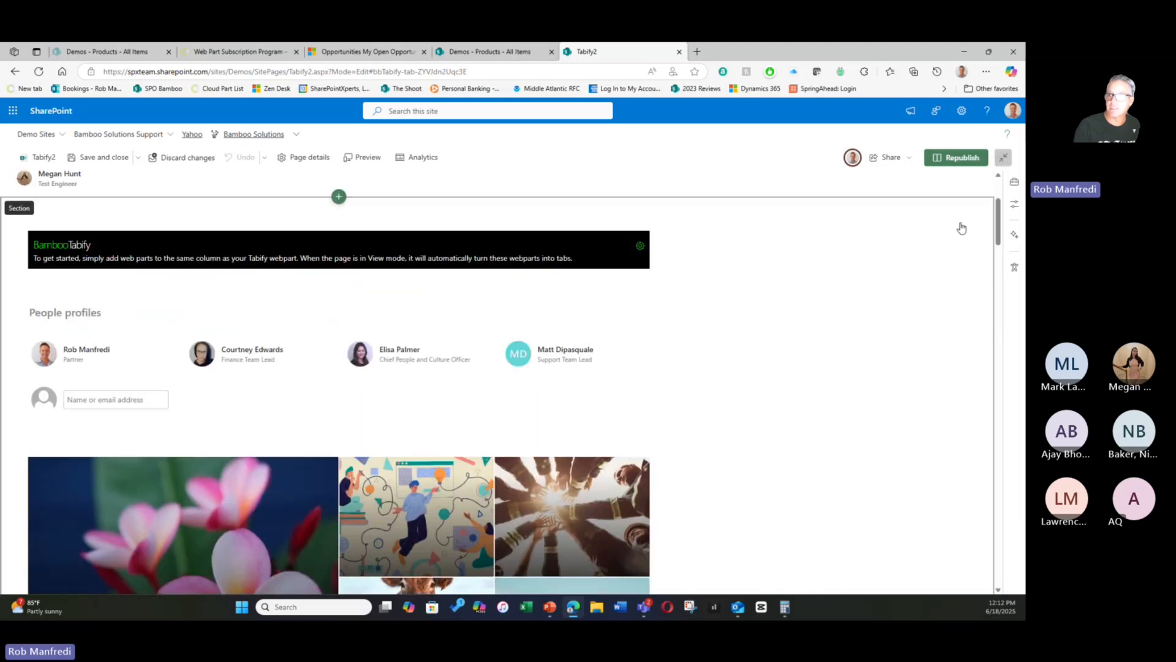
{"action": "left_click", "coordinate": [639, 248]}
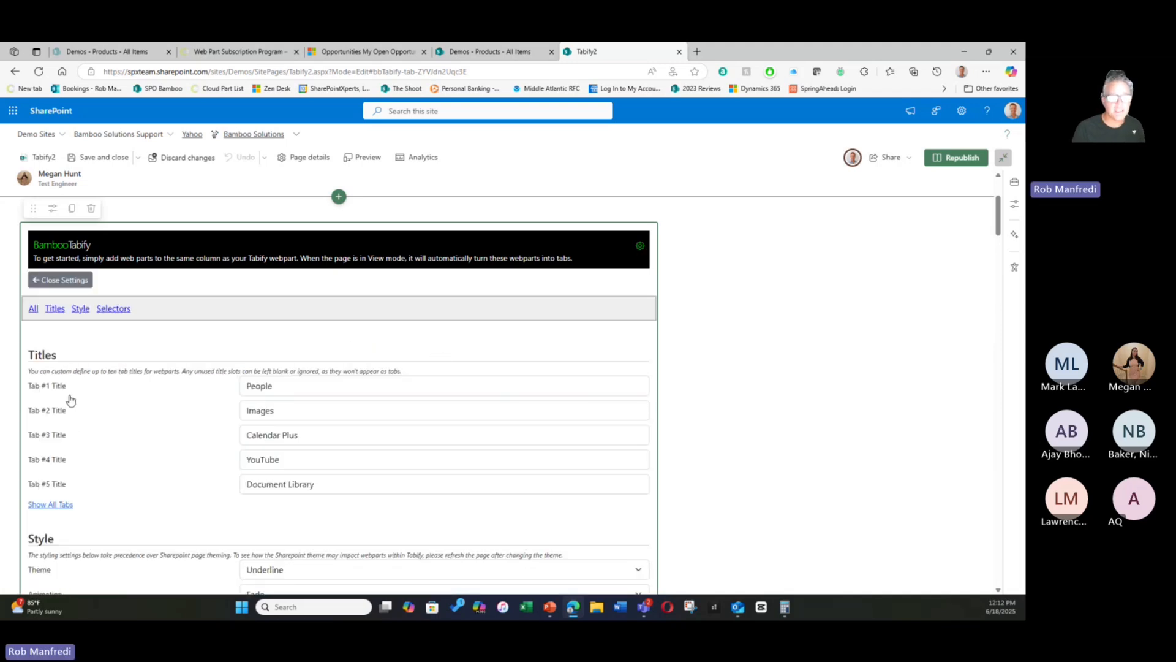
{"action": "left_click", "coordinate": [265, 386]}
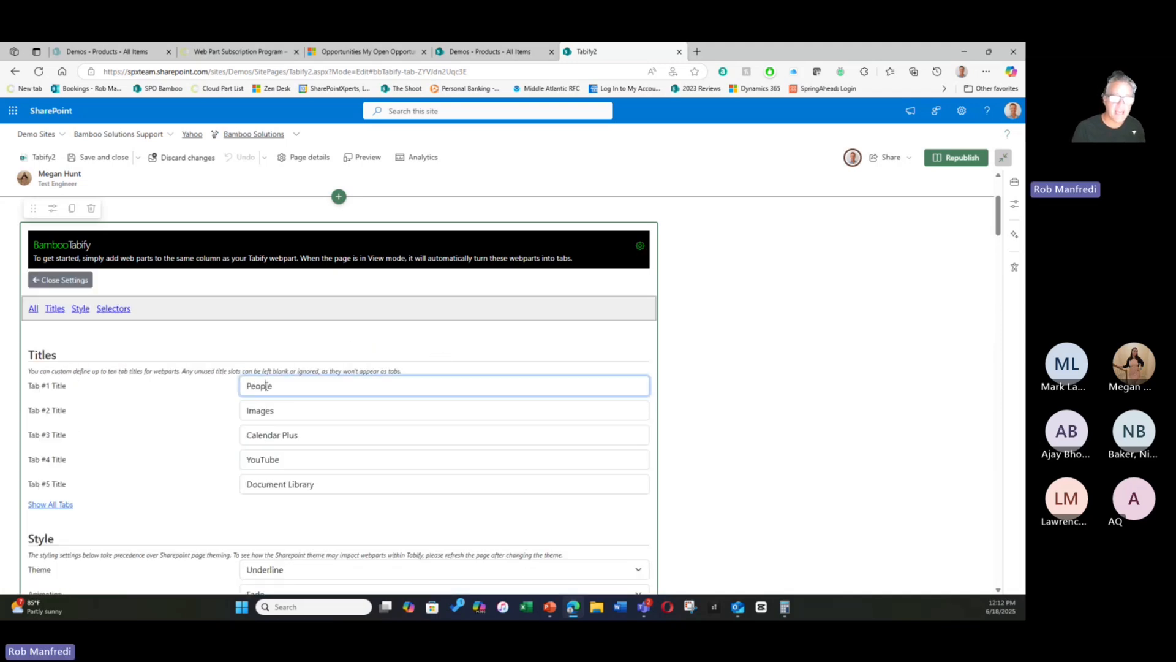
- Examine the first five tab titles in the Tabify settings and compare their order with the web parts stacked beneath
{"action": "double_click", "coordinate": [265, 386]}
{"action": "double_click", "coordinate": [256, 415]}
{"action": "double_click", "coordinate": [258, 432]}
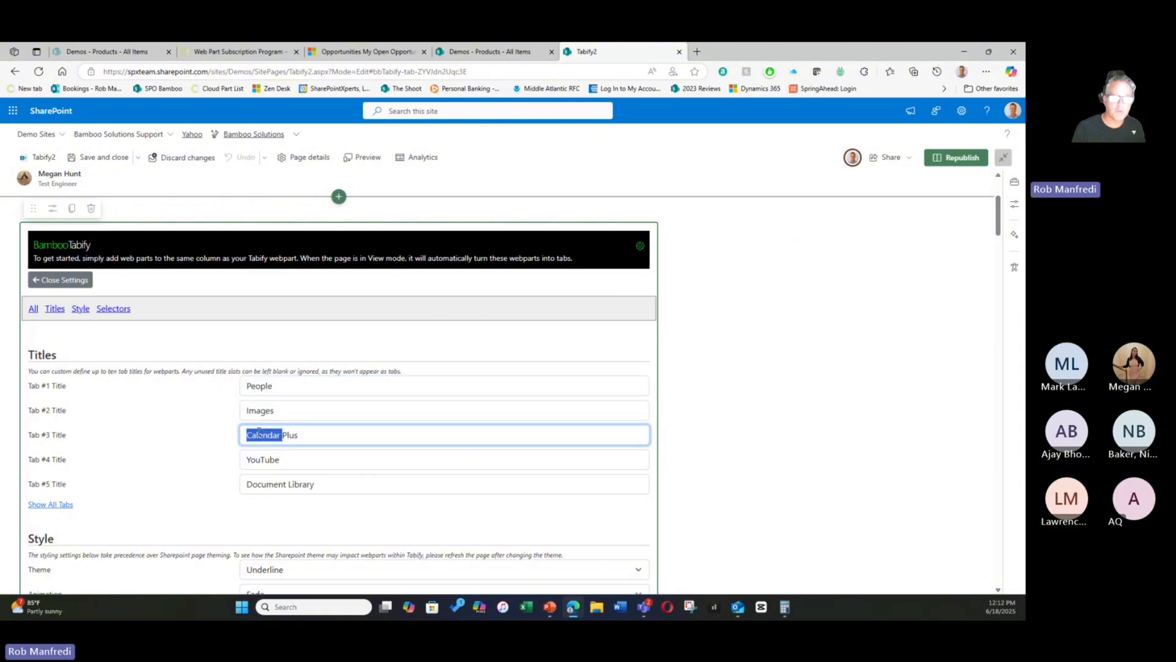
{"action": "left_click", "coordinate": [267, 458]}
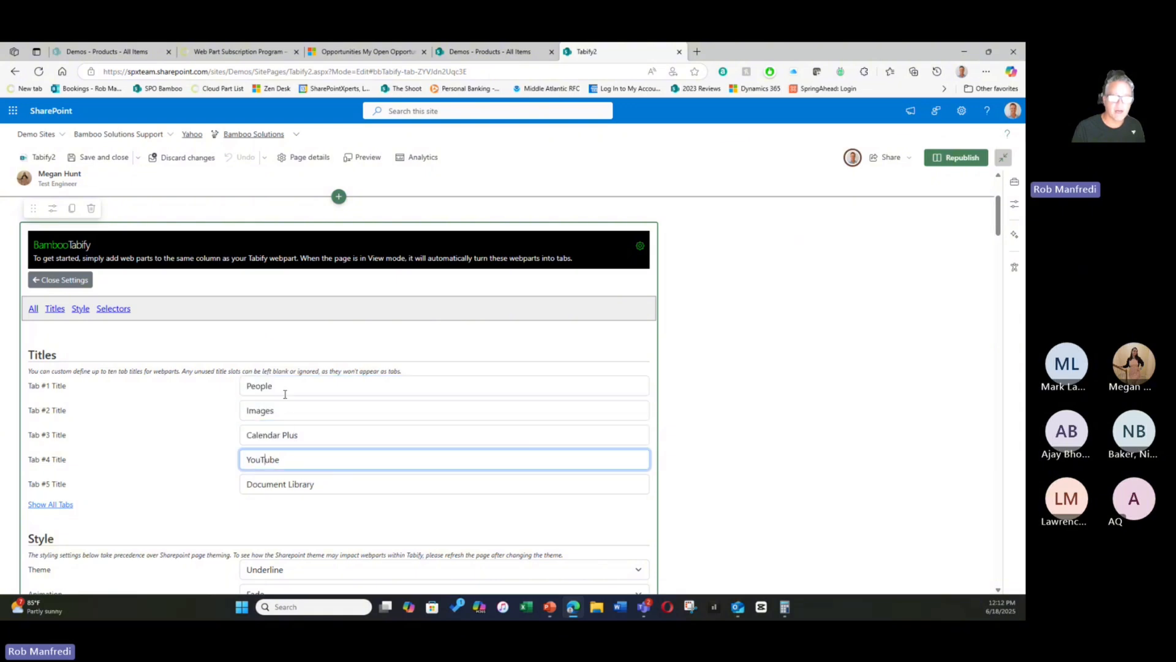
{"action": "scroll", "coordinate": [270, 386], "scroll_direction": "down", "scroll_amount": 10}
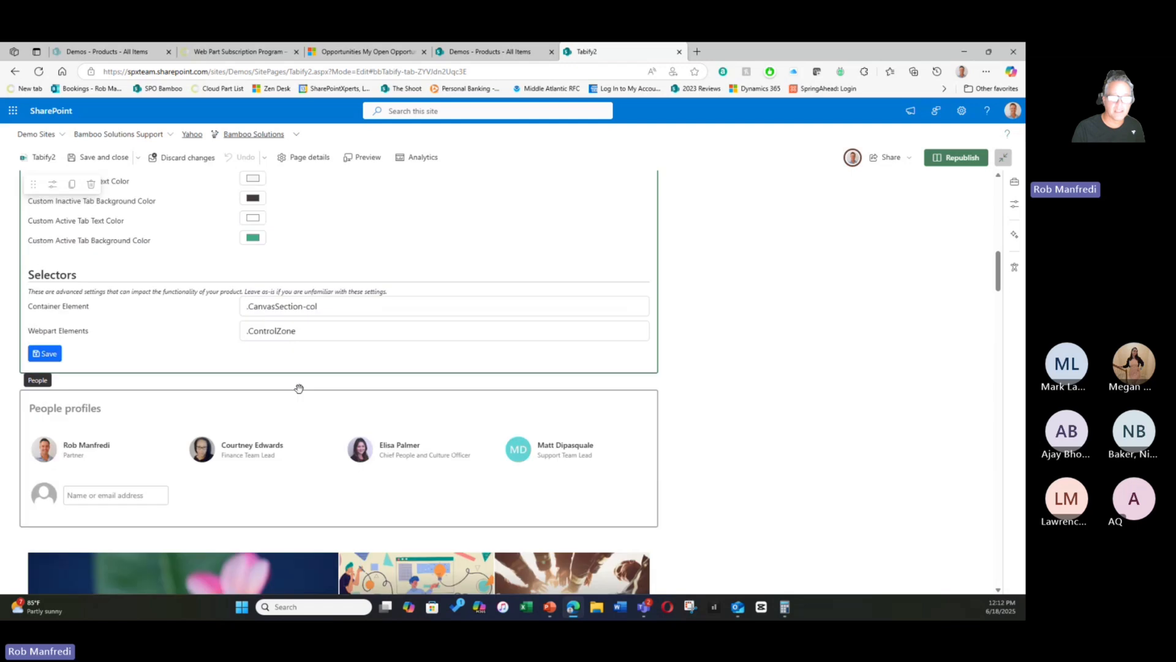
{"action": "scroll", "coordinate": [123, 380], "scroll_direction": "down", "scroll_amount": 2}
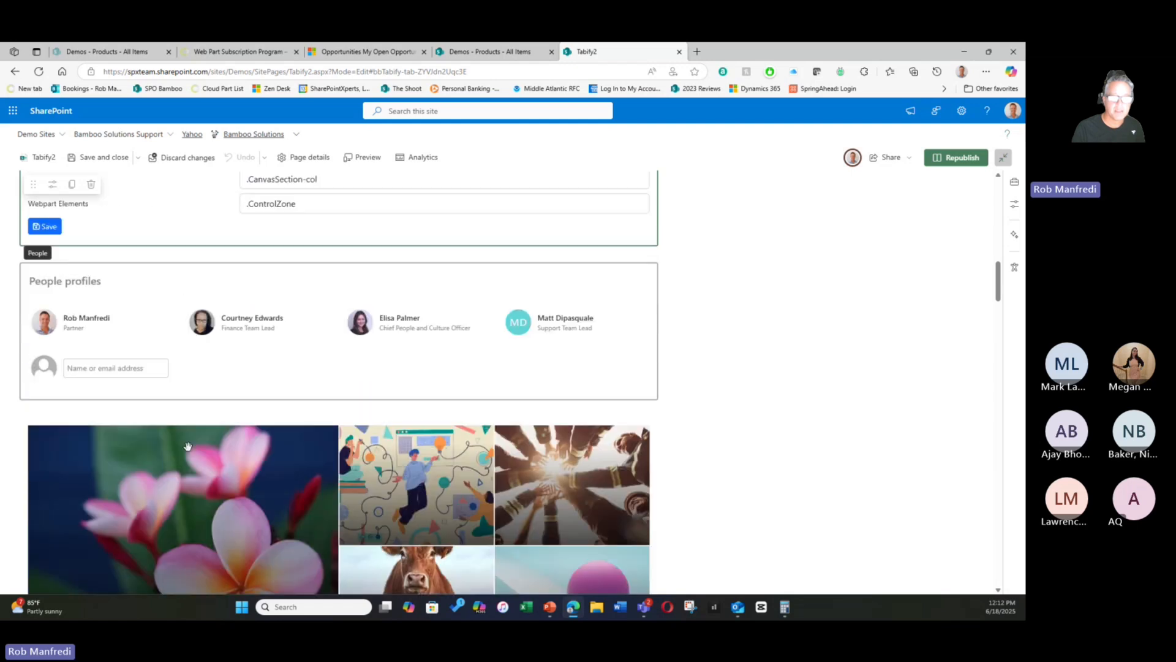
{"action": "scroll", "coordinate": [265, 425], "scroll_direction": "up", "scroll_amount": 6}
{"action": "scroll", "coordinate": [265, 425], "scroll_direction": "up", "scroll_amount": 3}
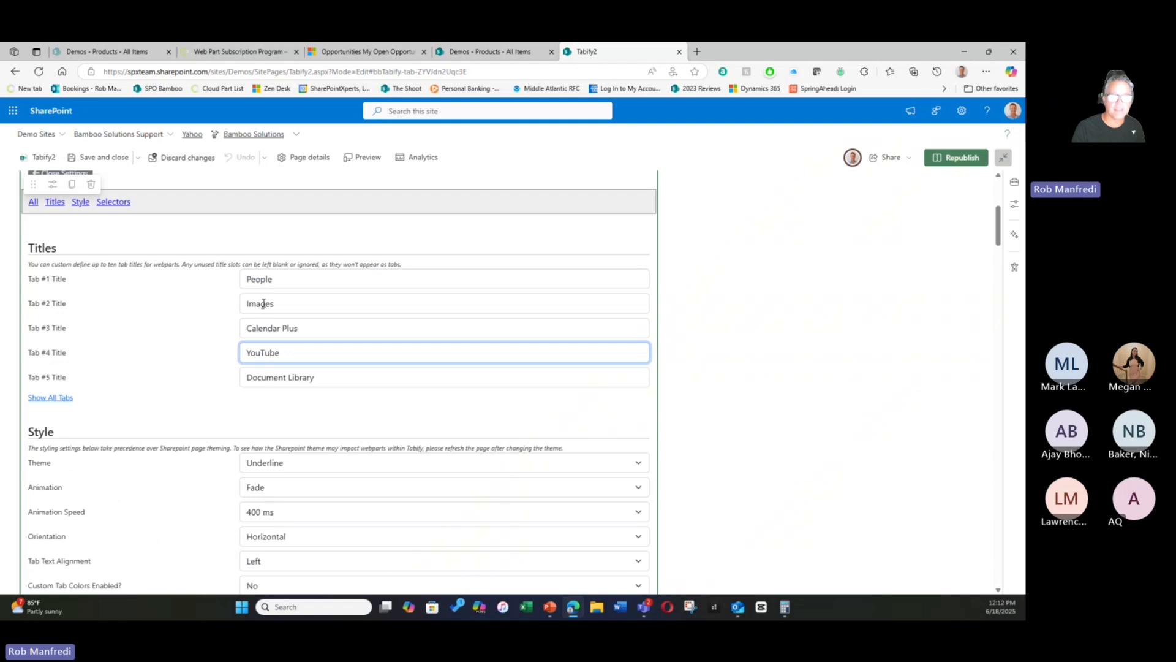
{"action": "left_click", "coordinate": [282, 302]}
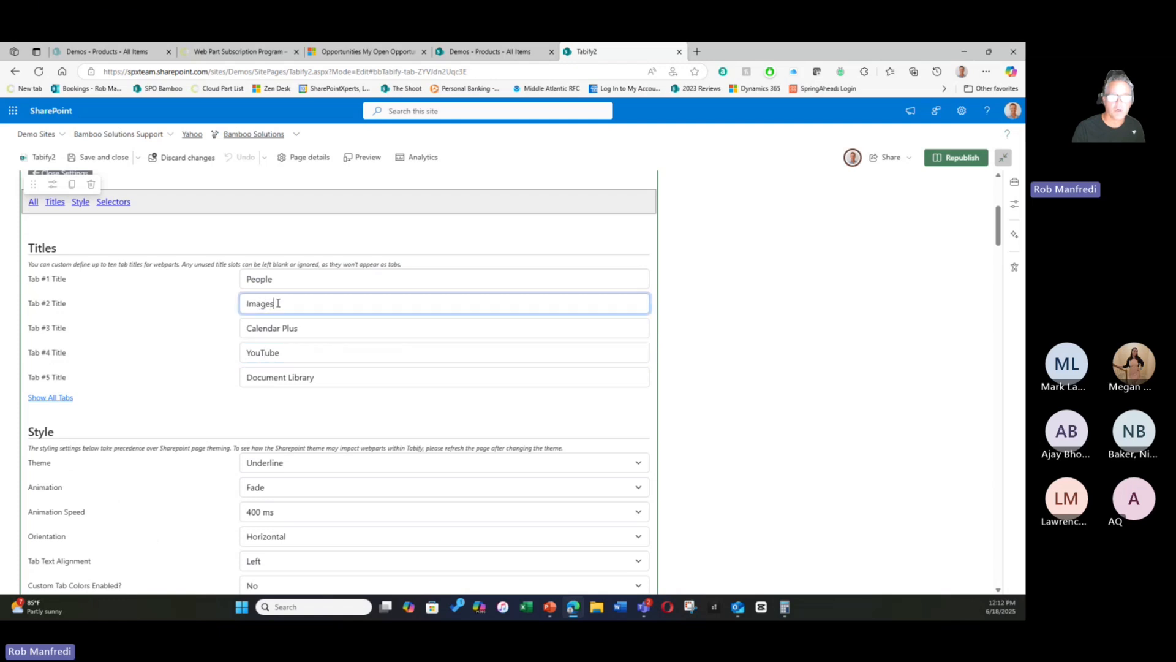
- Expand the Titles section to show all tab title fields and look through the slots up to Tab #20
{"action": "left_click", "coordinate": [52, 397]}
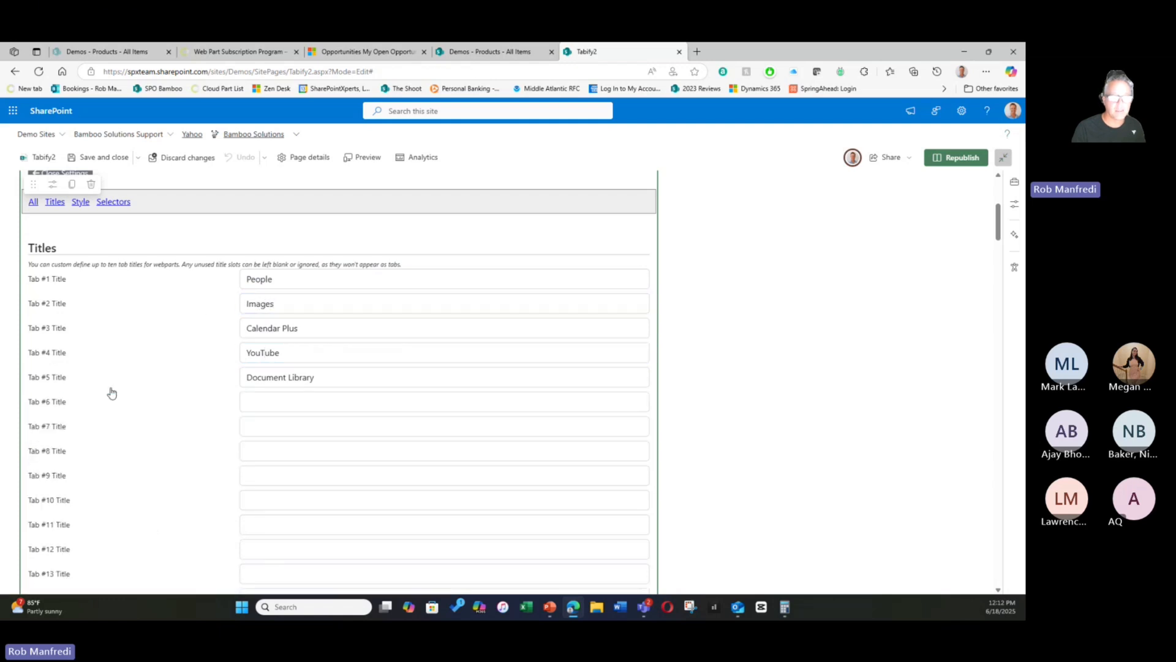
{"action": "scroll", "coordinate": [121, 394], "scroll_direction": "down", "scroll_amount": 3}
{"action": "scroll", "coordinate": [71, 460], "scroll_direction": "up", "scroll_amount": 3}
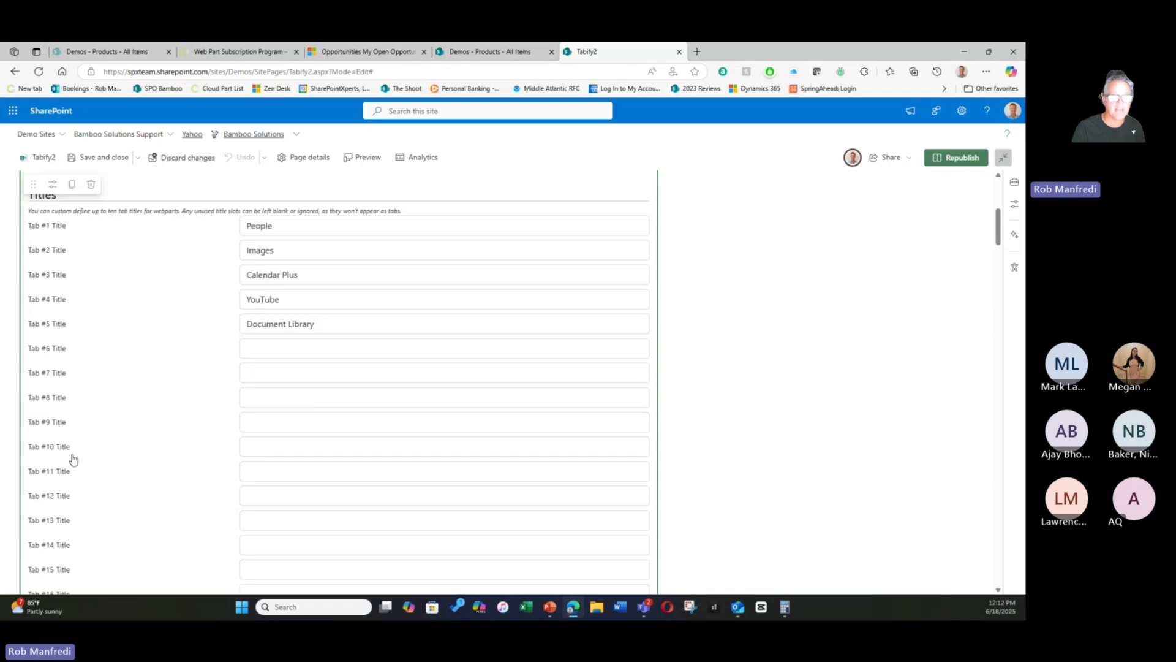
{"action": "scroll", "coordinate": [95, 452], "scroll_direction": "down", "scroll_amount": 3}
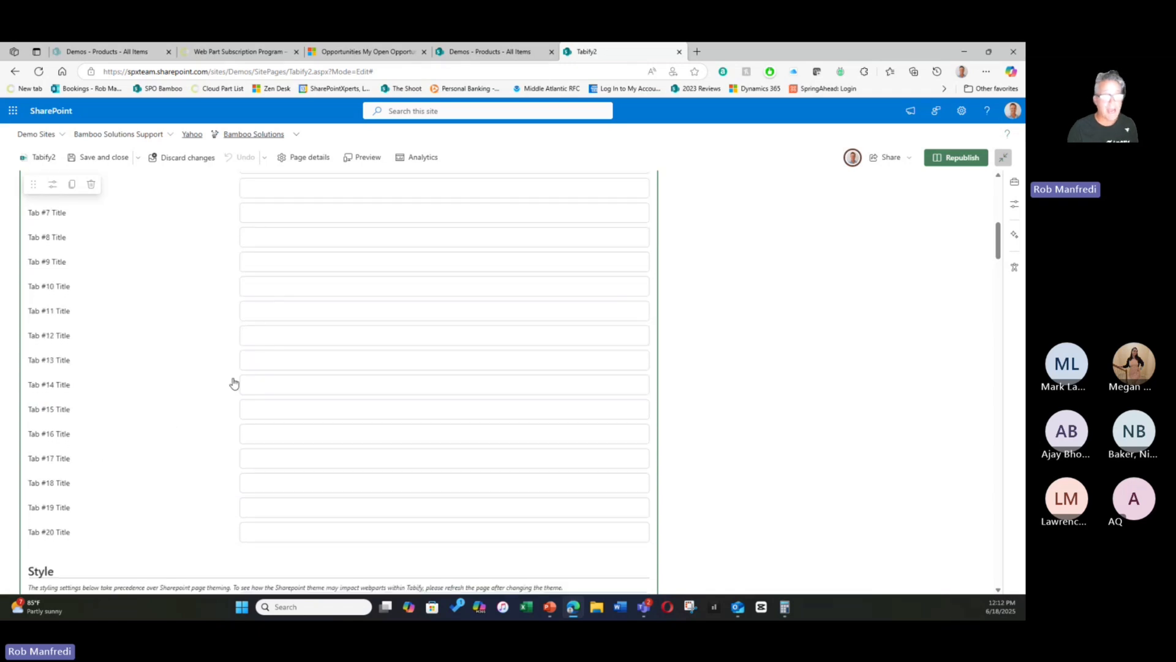
{"action": "scroll", "coordinate": [232, 384], "scroll_direction": "up", "scroll_amount": 4}
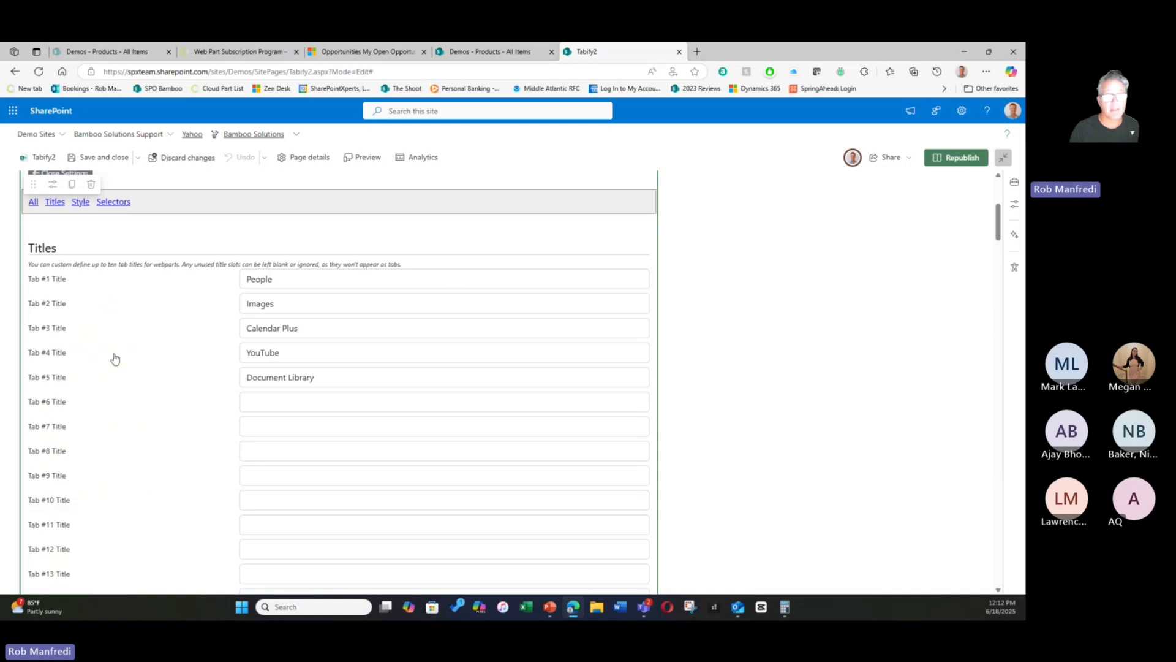
{"action": "scroll", "coordinate": [124, 346], "scroll_direction": "down", "scroll_amount": 5}
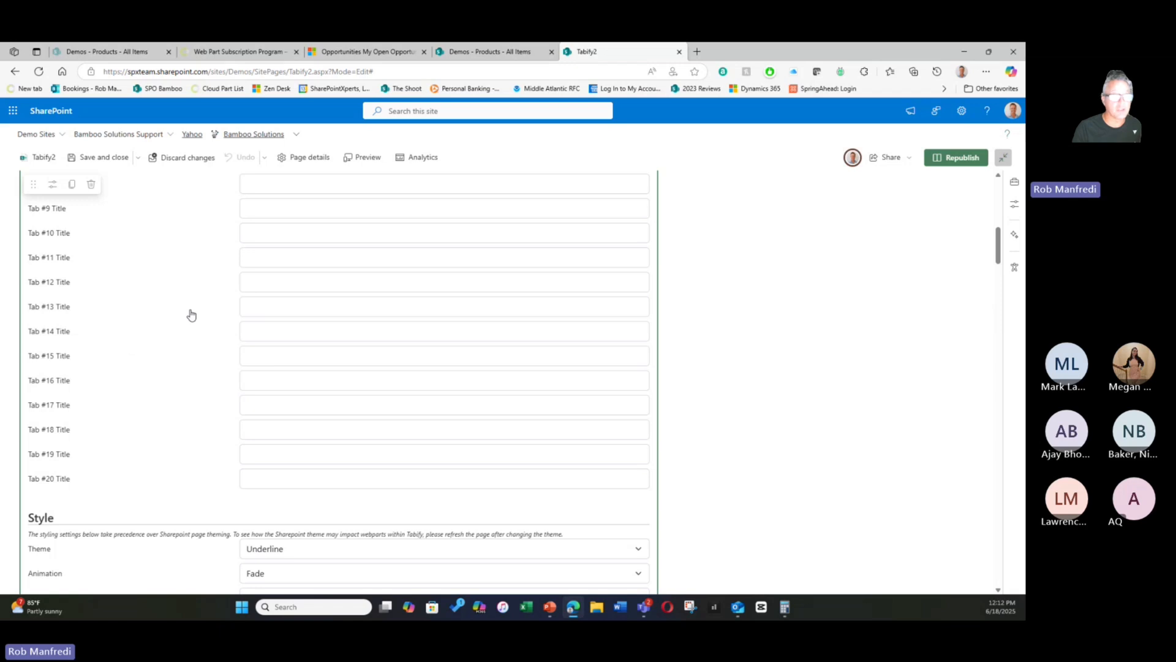
- Style the tabs with the Outline theme and a Slide Swing animation at a speed of 600 ms
{"action": "scroll", "coordinate": [191, 315], "scroll_direction": "down", "scroll_amount": 5}
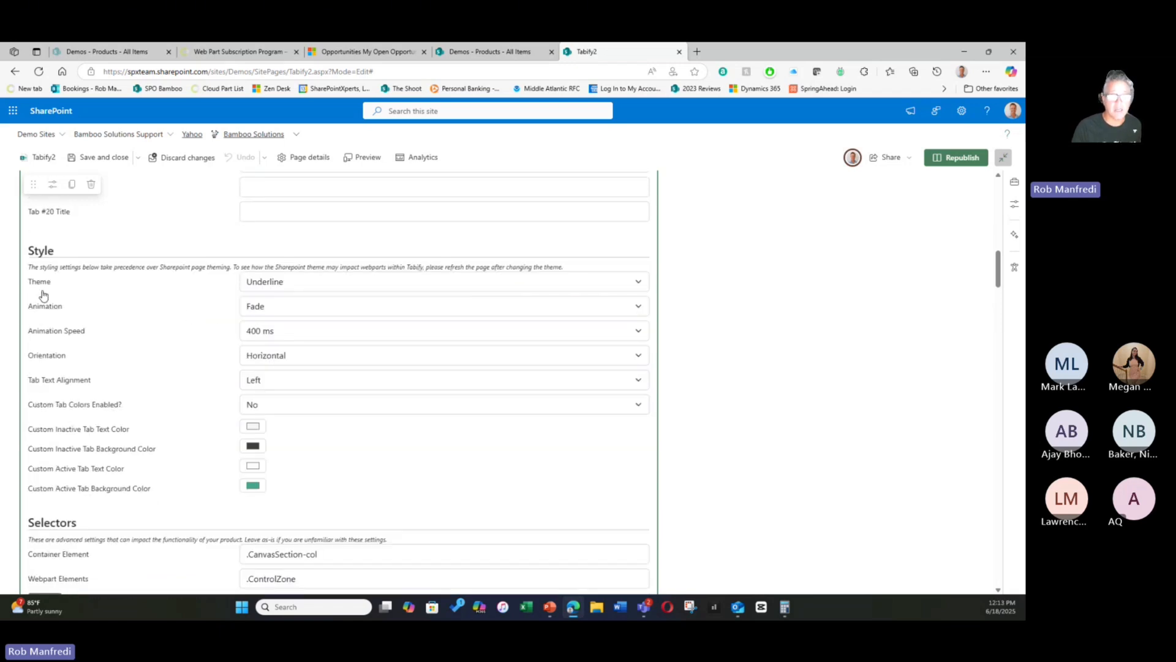
{"action": "left_click", "coordinate": [308, 287]}
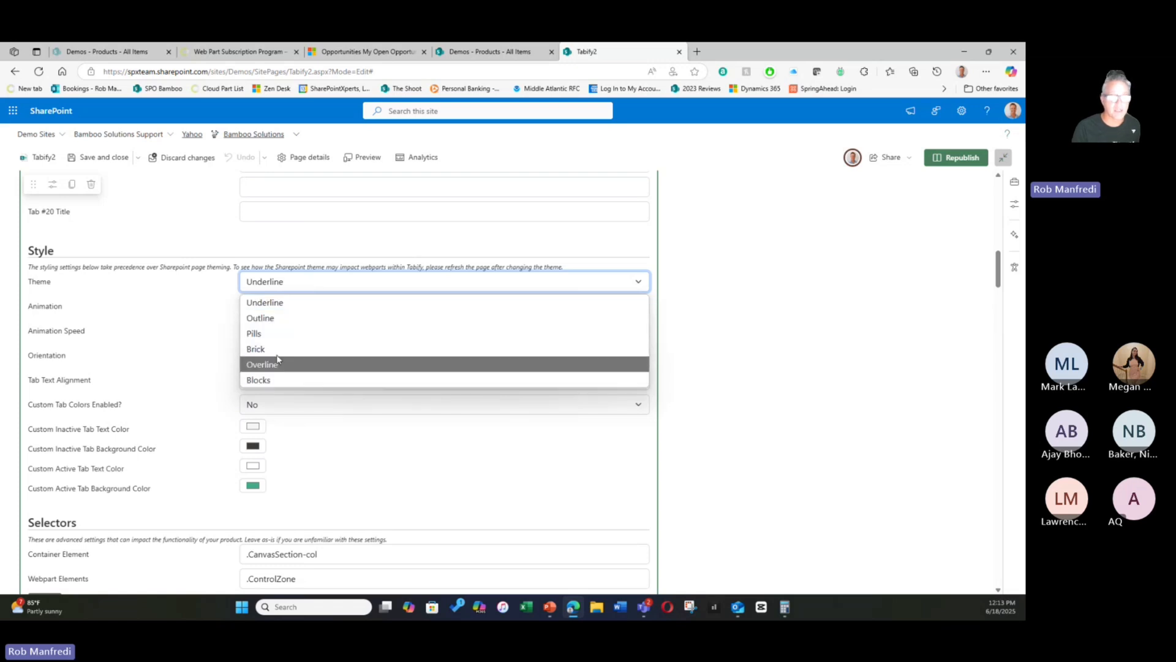
{"action": "left_click", "coordinate": [281, 318]}
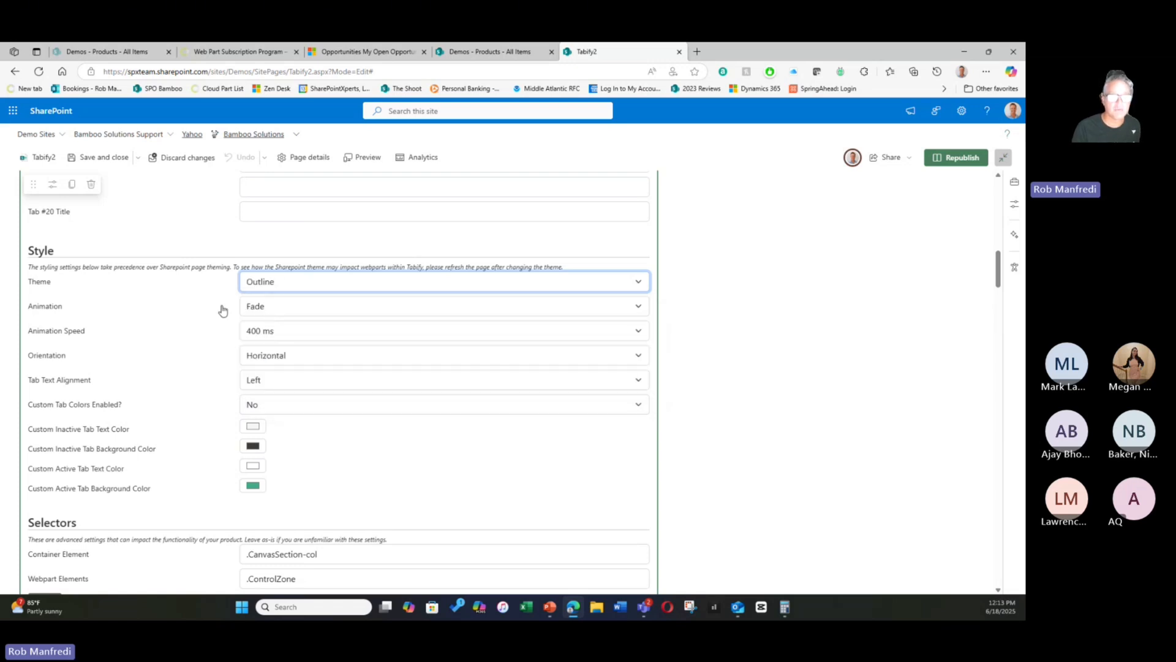
{"action": "left_click", "coordinate": [317, 306]}
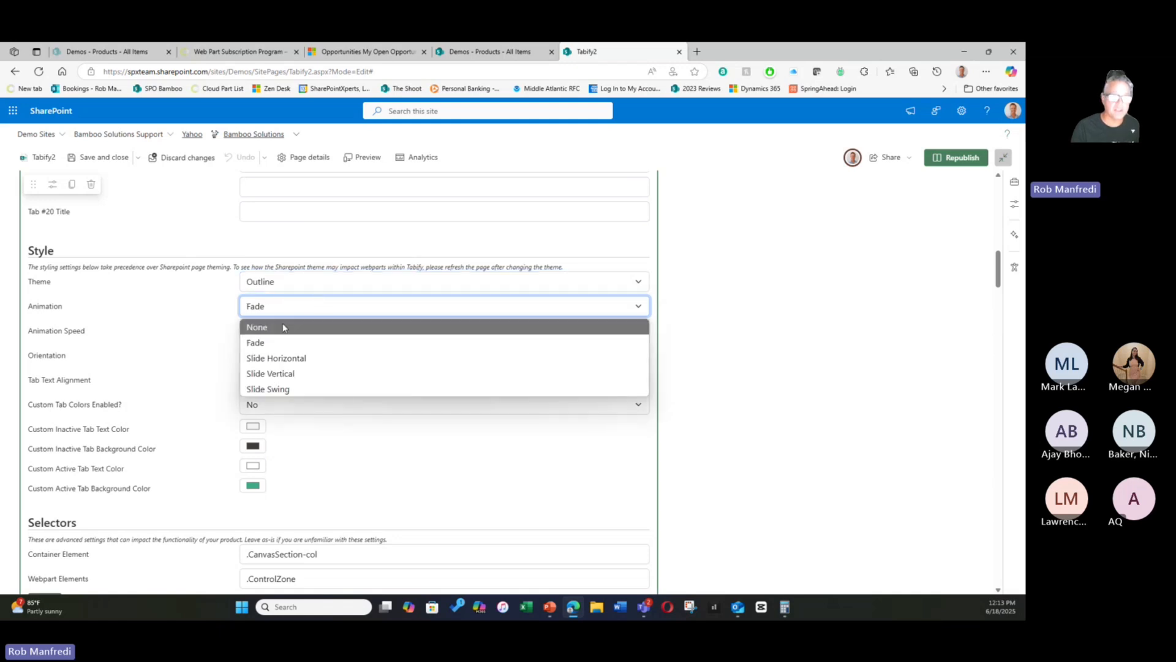
{"action": "left_click", "coordinate": [282, 390]}
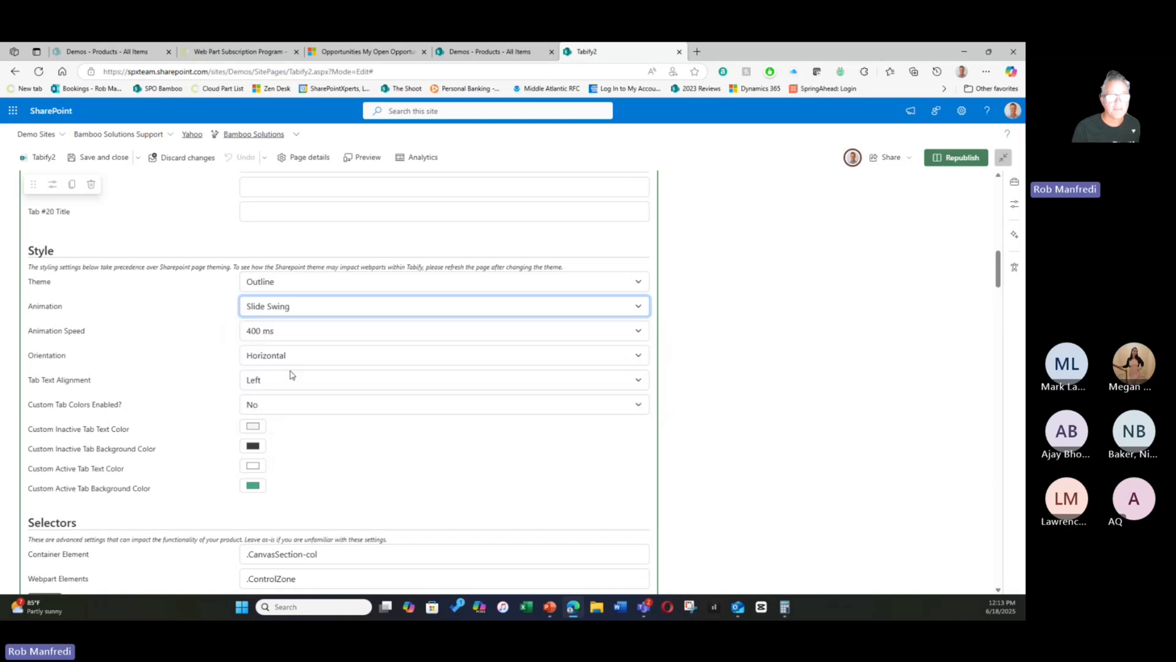
{"action": "left_click", "coordinate": [312, 338]}
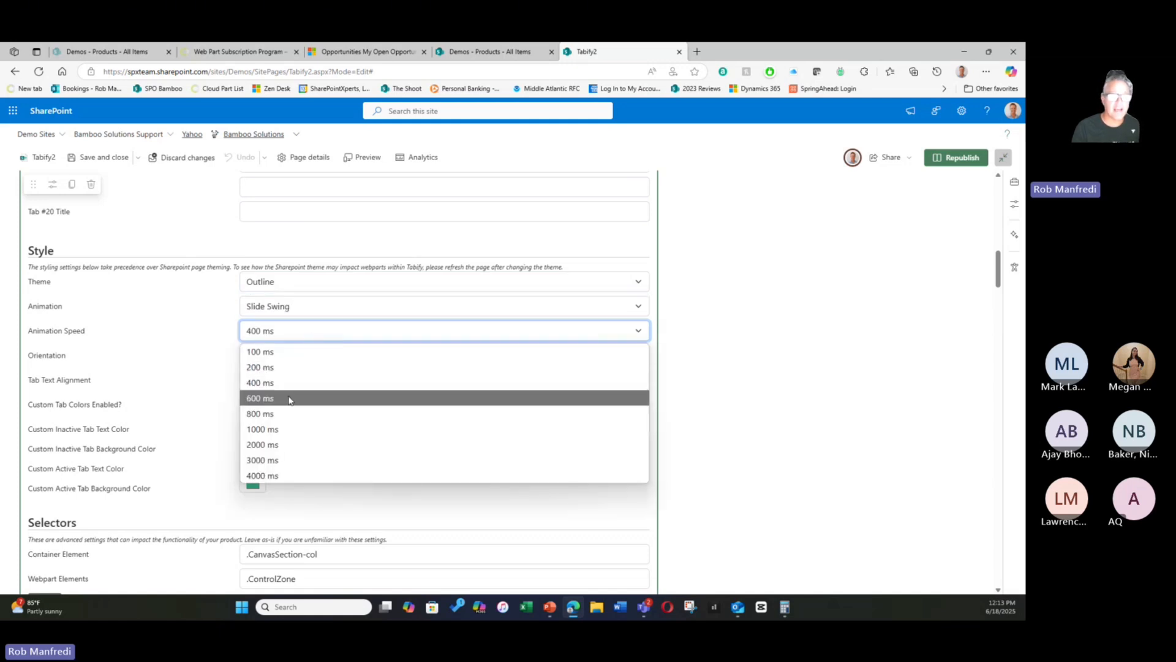
{"action": "left_click", "coordinate": [260, 398]}
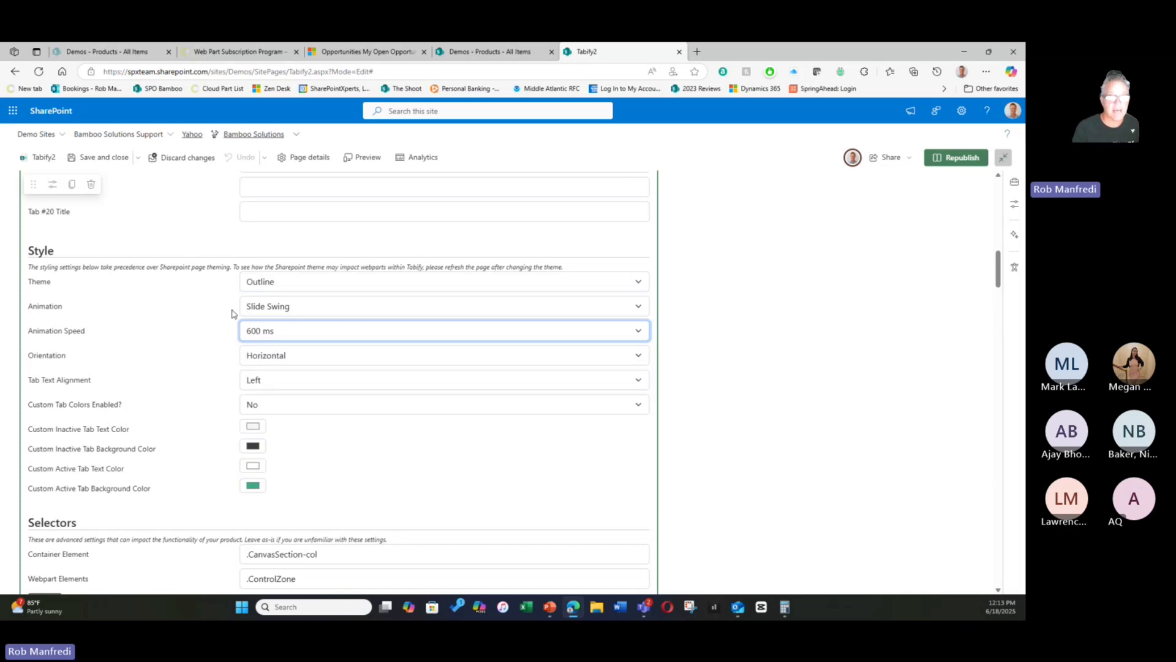
- Review the Orientation and Tab Text Alignment options, keeping Horizontal and Left
{"action": "scroll", "coordinate": [185, 332], "scroll_direction": "down", "scroll_amount": 1}
{"action": "left_click", "coordinate": [301, 300]}
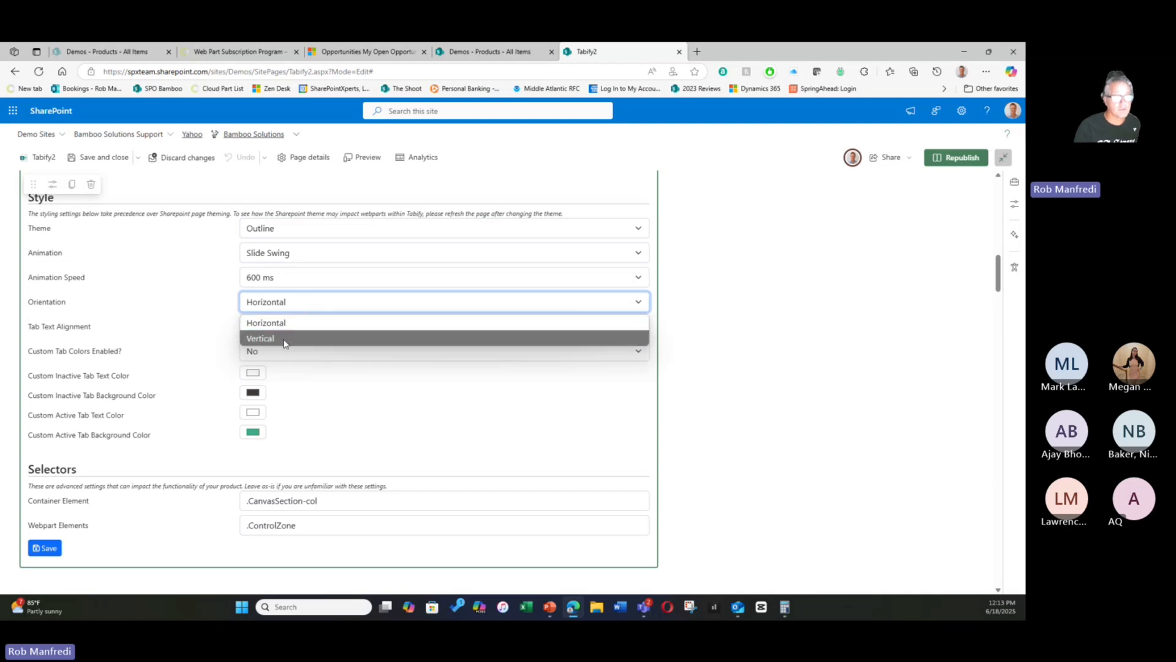
{"action": "left_click", "coordinate": [296, 316]}
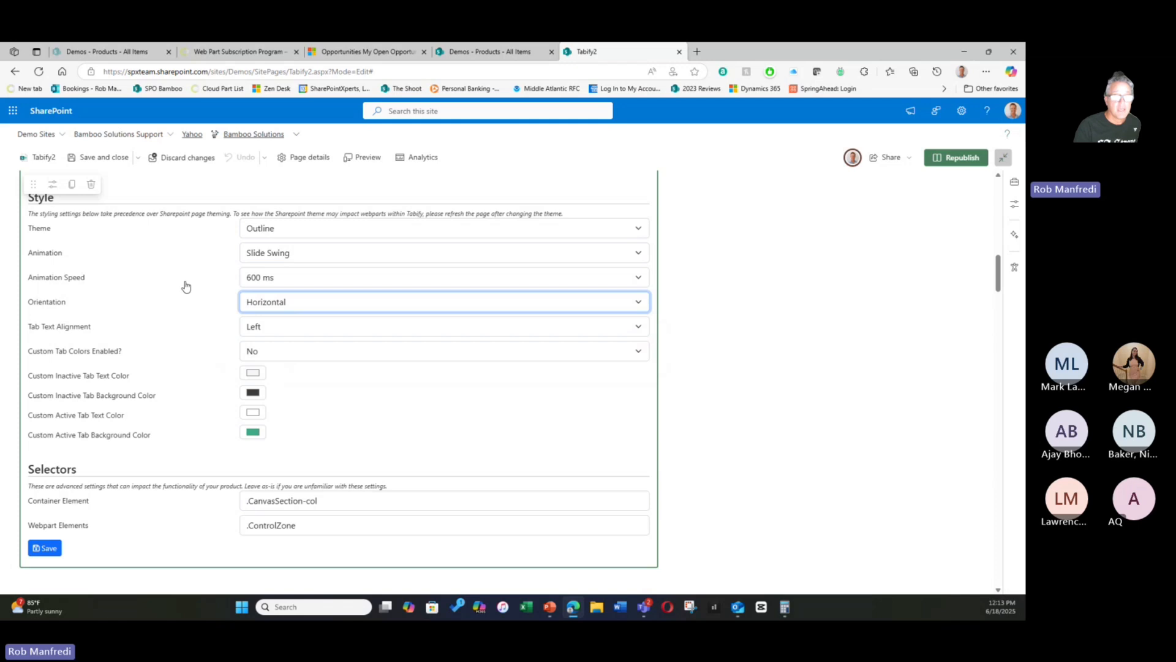
{"action": "scroll", "coordinate": [171, 289], "scroll_direction": "down", "scroll_amount": 1}
{"action": "left_click", "coordinate": [290, 281]}
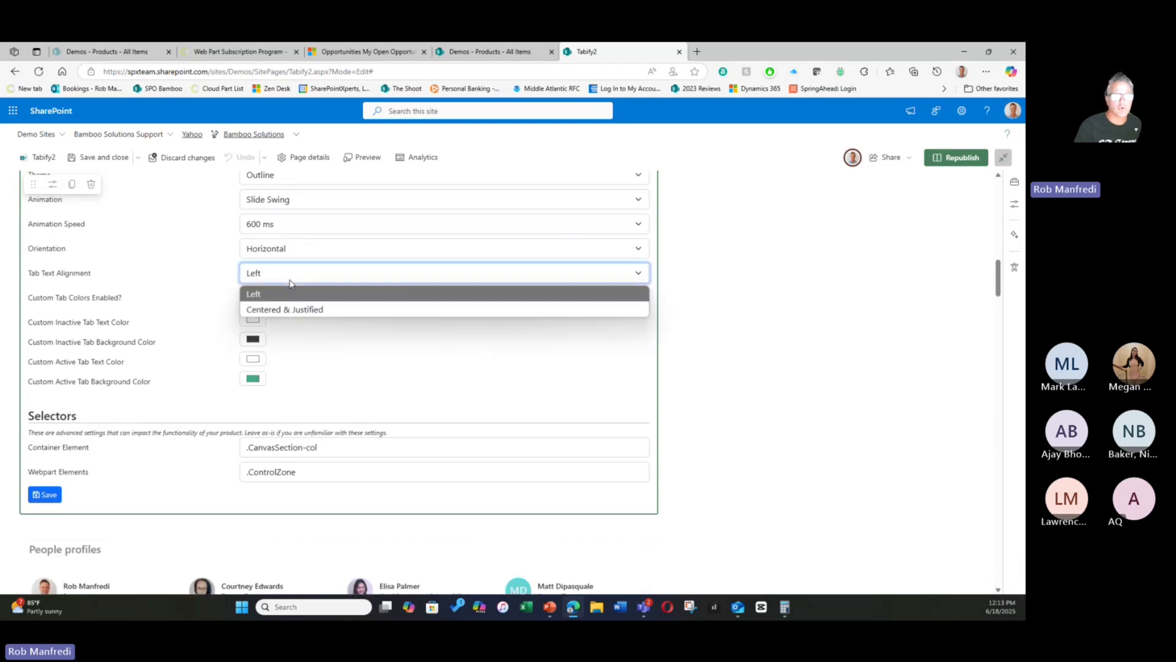
{"action": "left_click", "coordinate": [291, 282]}
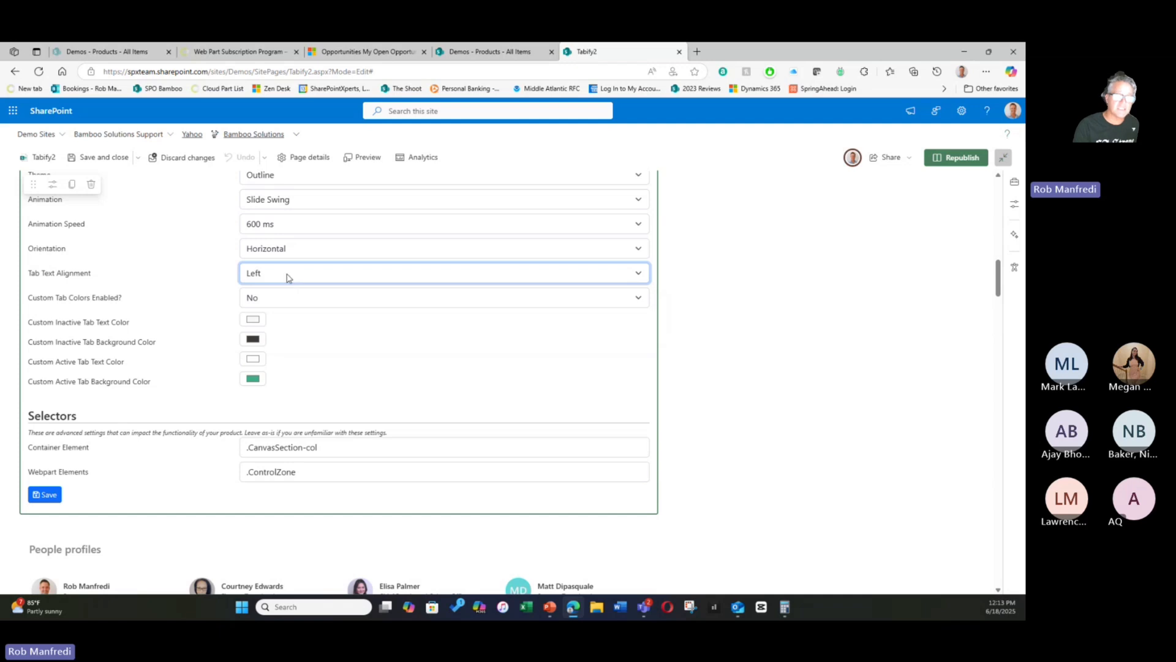
- Enable custom tab colors in the Style settings and view the color picker for the inactive tab text
{"action": "scroll", "coordinate": [288, 277], "scroll_direction": "up", "scroll_amount": 2}
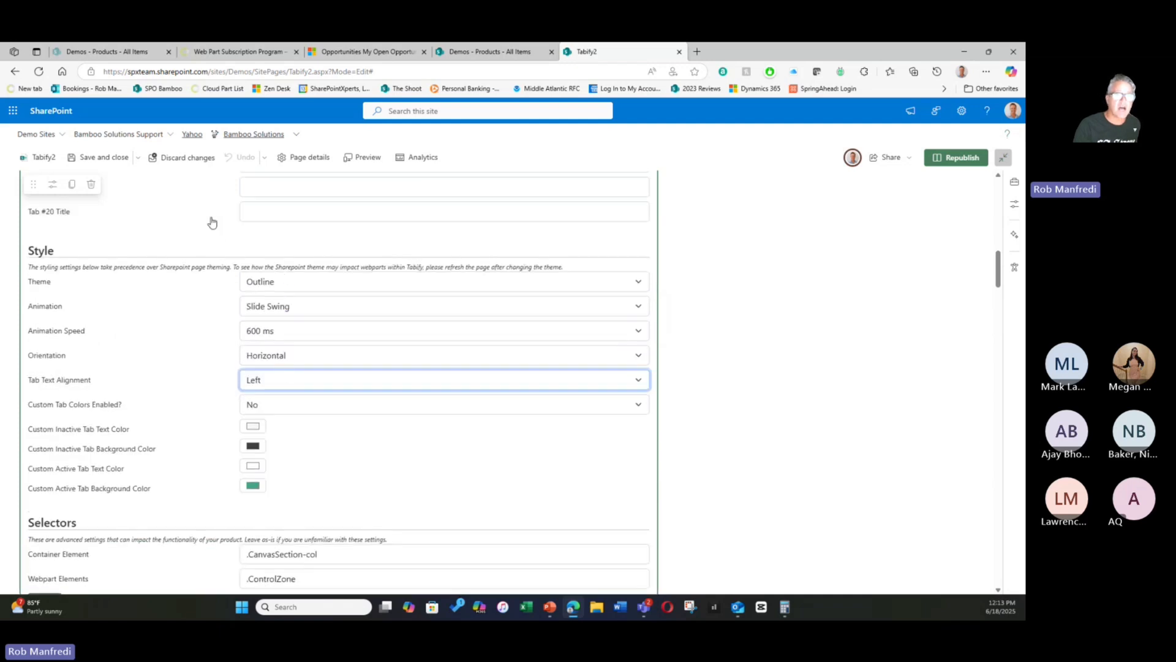
{"action": "scroll", "coordinate": [212, 246], "scroll_direction": "up", "scroll_amount": 7}
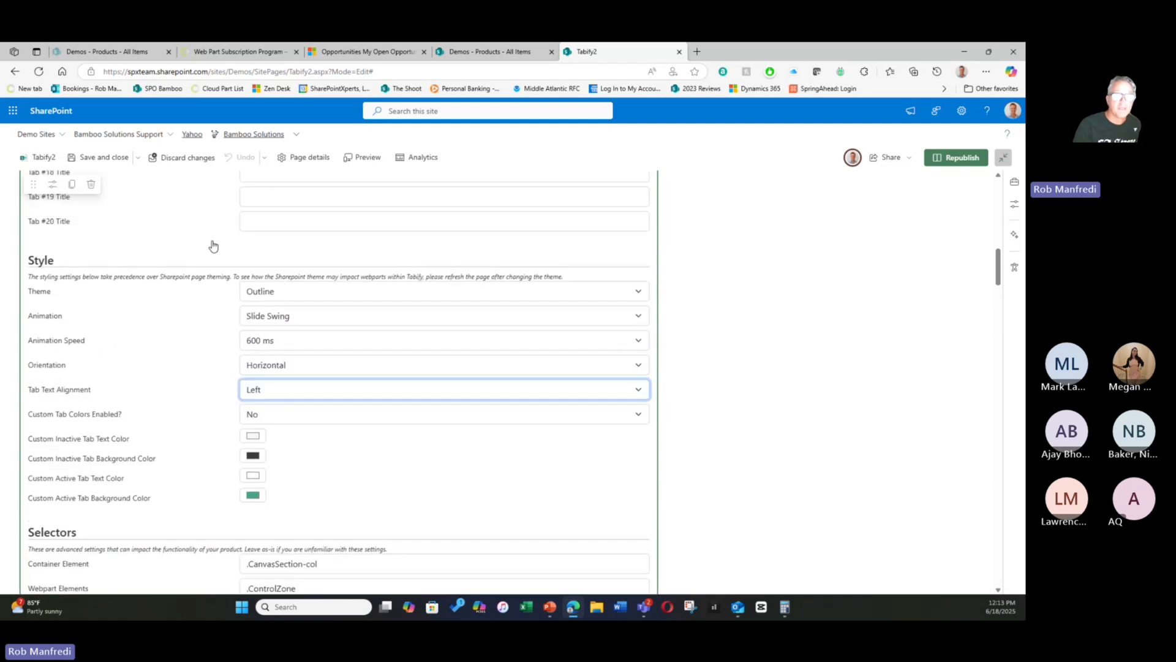
{"action": "scroll", "coordinate": [212, 246], "scroll_direction": "down", "scroll_amount": 9}
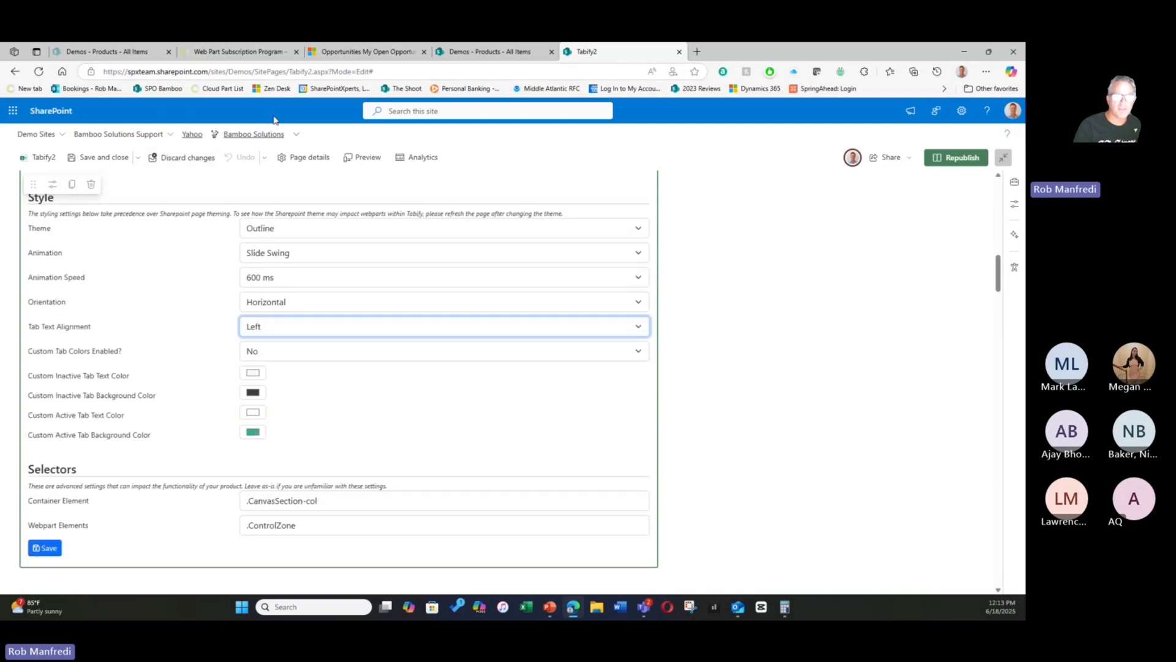
{"action": "scroll", "coordinate": [145, 313], "scroll_direction": "down", "scroll_amount": 1}
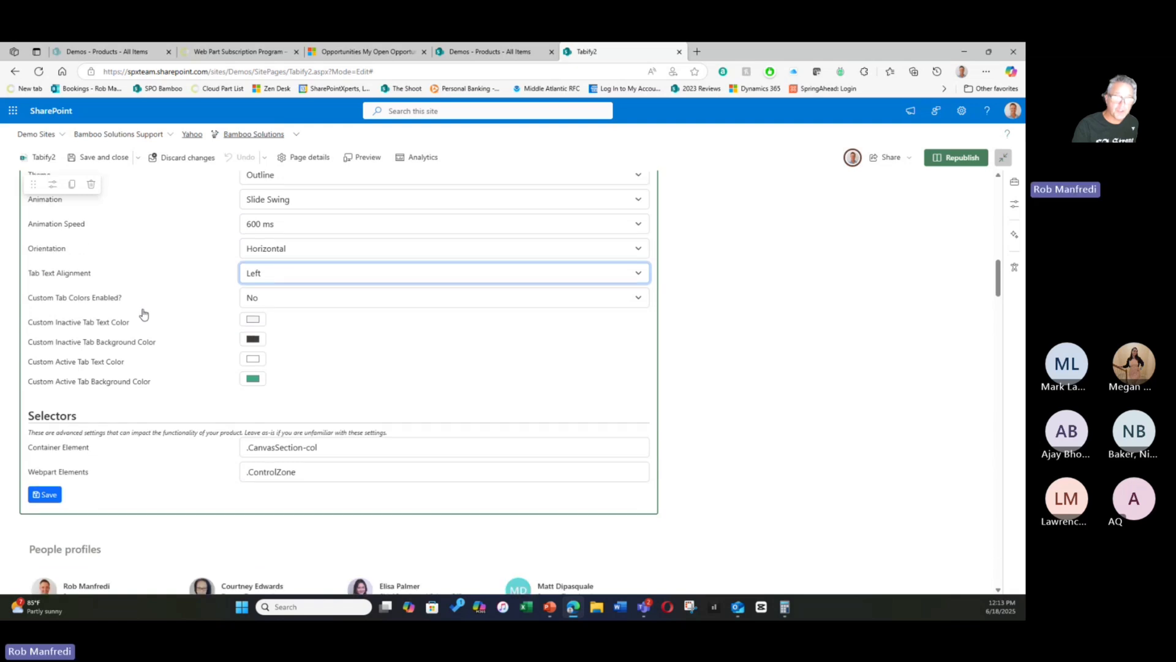
{"action": "left_click", "coordinate": [287, 303]}
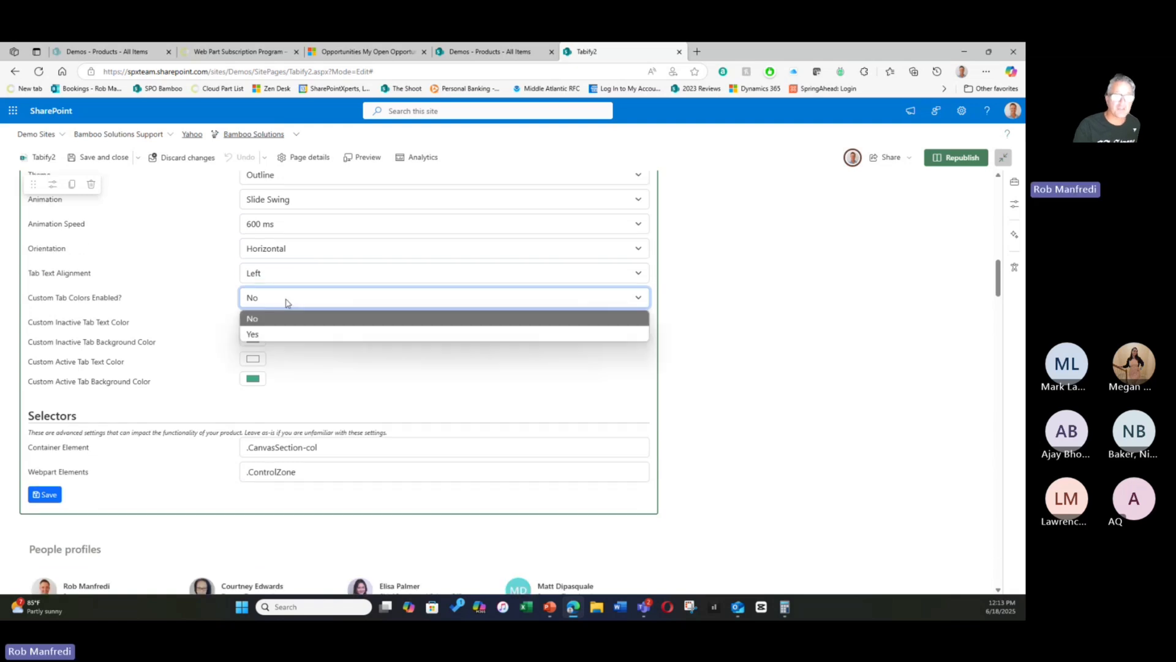
{"action": "left_click", "coordinate": [164, 292]}
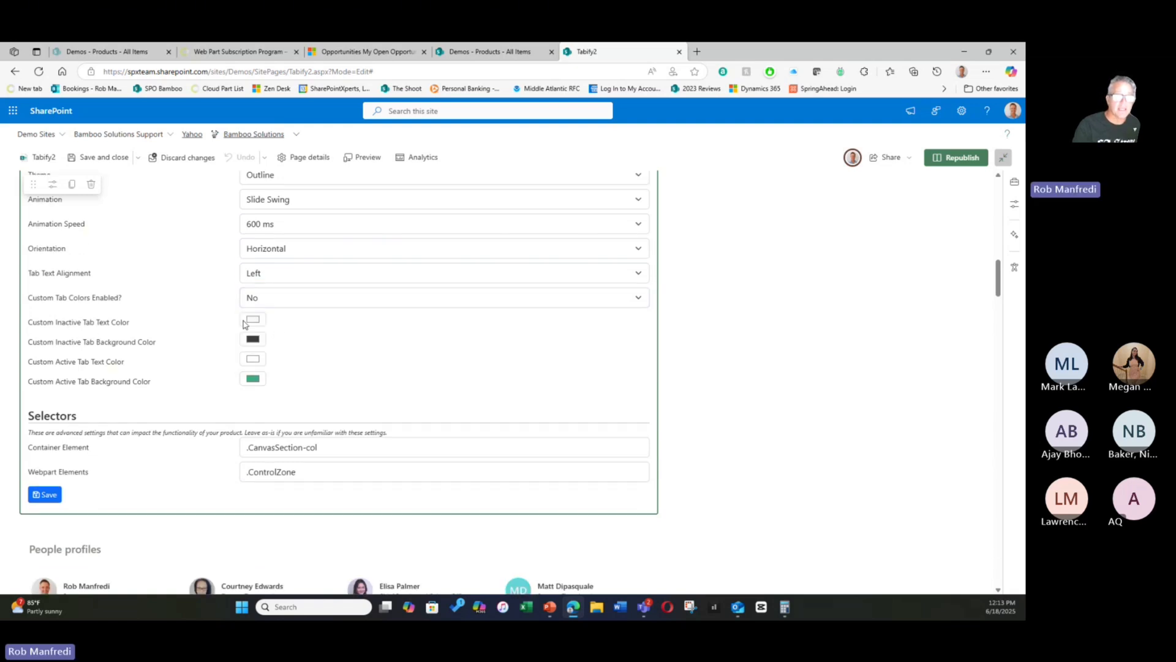
{"action": "left_click", "coordinate": [268, 300]}
{"action": "left_click", "coordinate": [261, 331]}
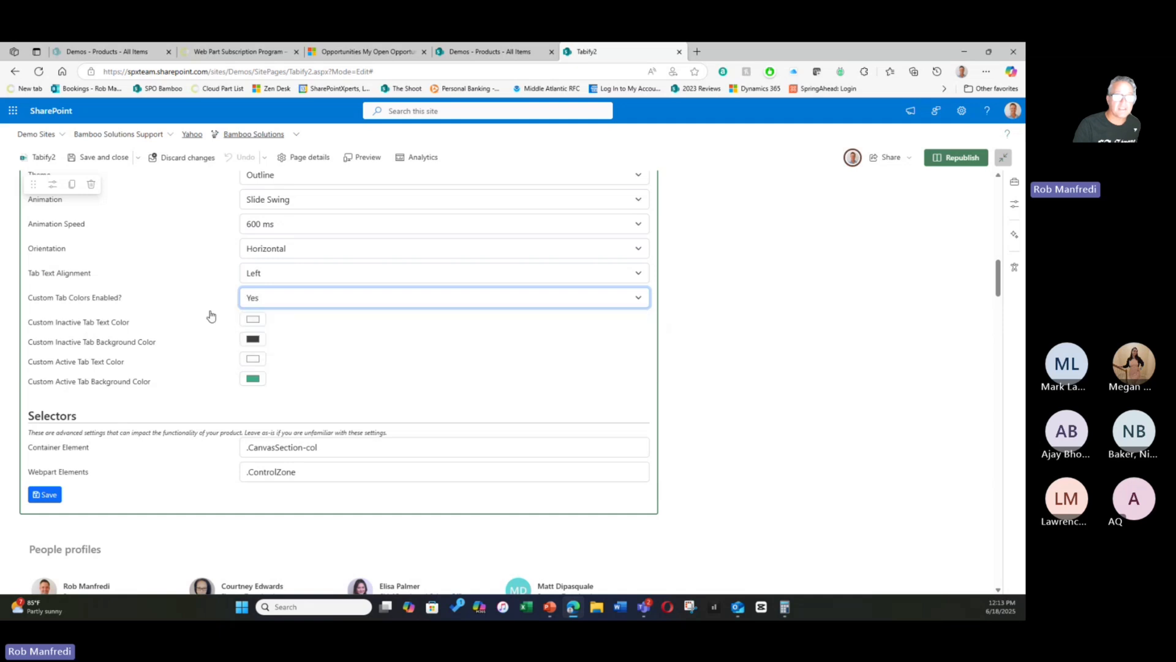
{"action": "left_click", "coordinate": [252, 321]}
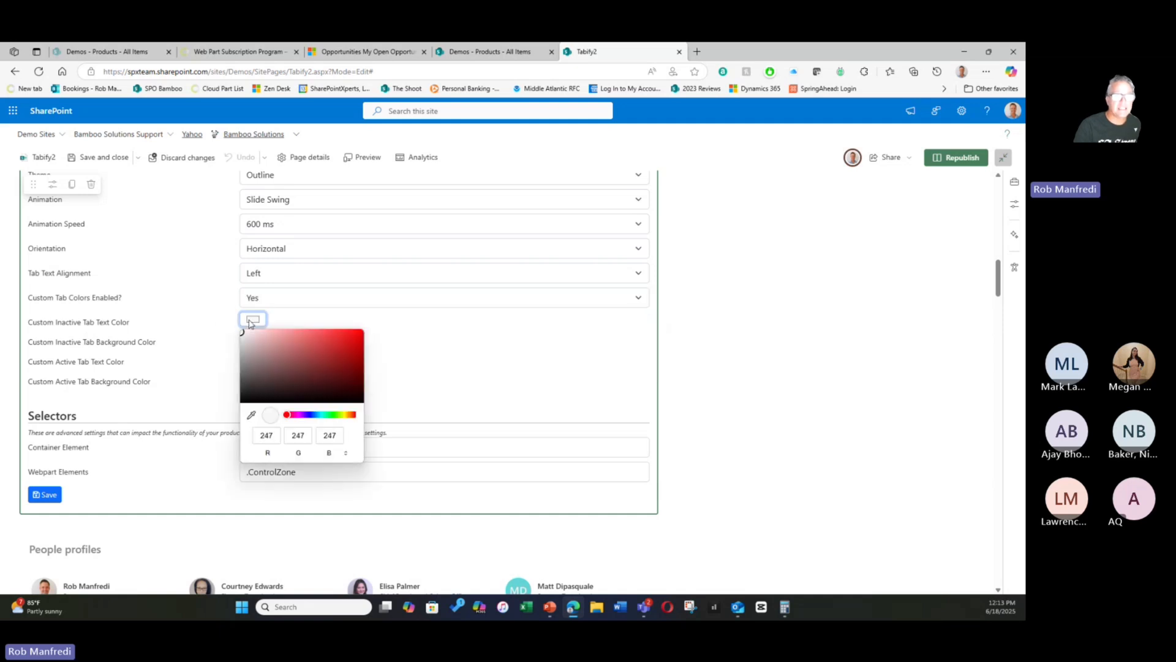
{"action": "left_click", "coordinate": [167, 333]}
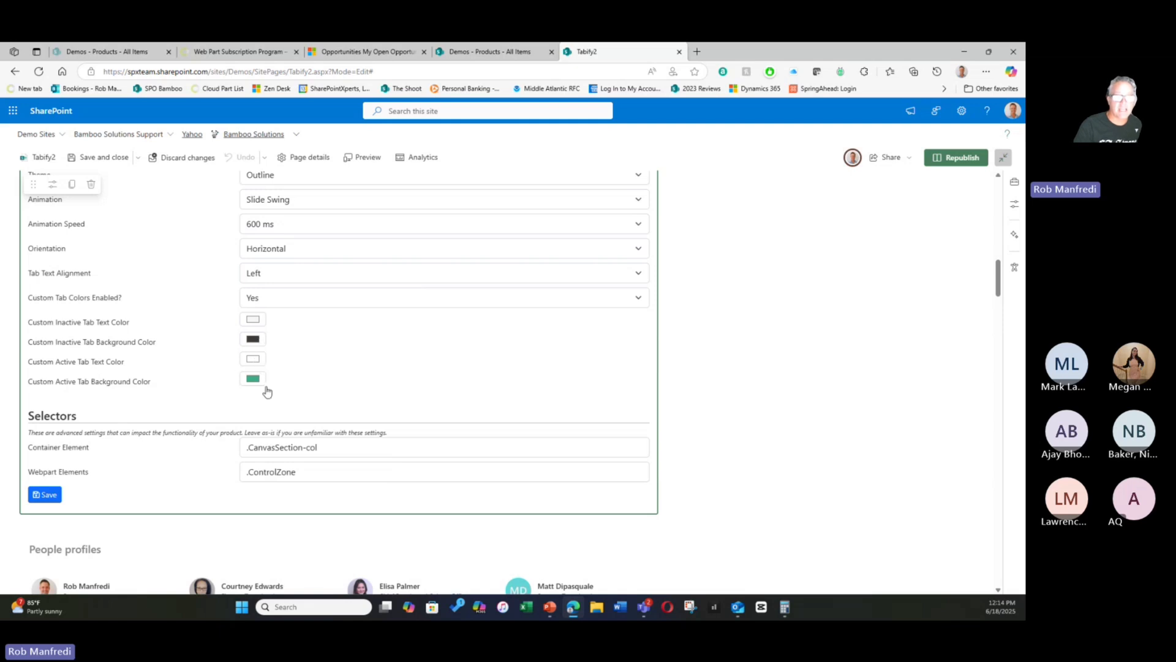
- Set the custom inactive tab background to a light brown and the custom active tab background to a lighter green
{"action": "left_click", "coordinate": [253, 339]}
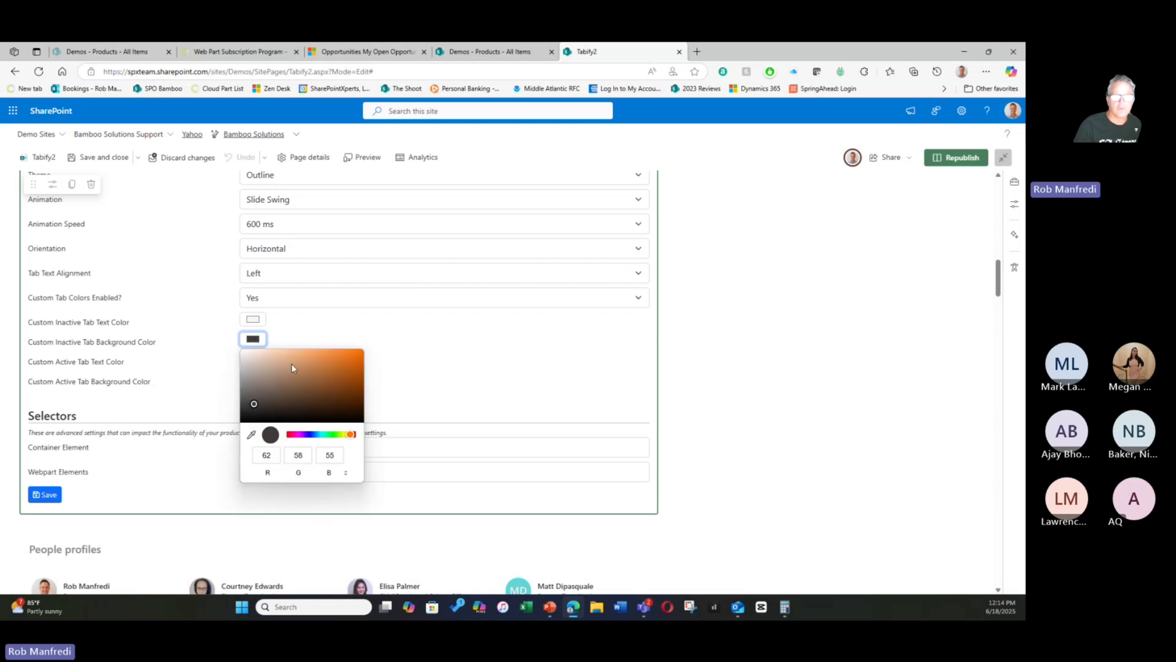
{"action": "left_click", "coordinate": [291, 368]}
{"action": "left_click", "coordinate": [194, 329]}
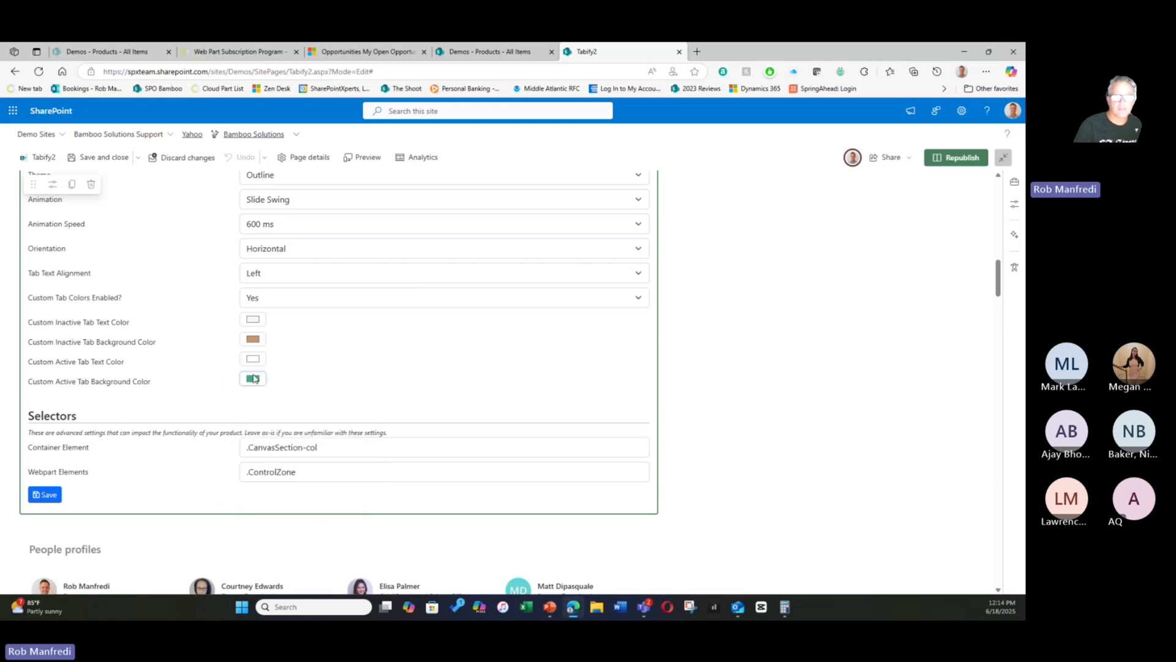
{"action": "left_click", "coordinate": [254, 379]}
{"action": "left_click", "coordinate": [284, 406]}
{"action": "left_click", "coordinate": [204, 342]}
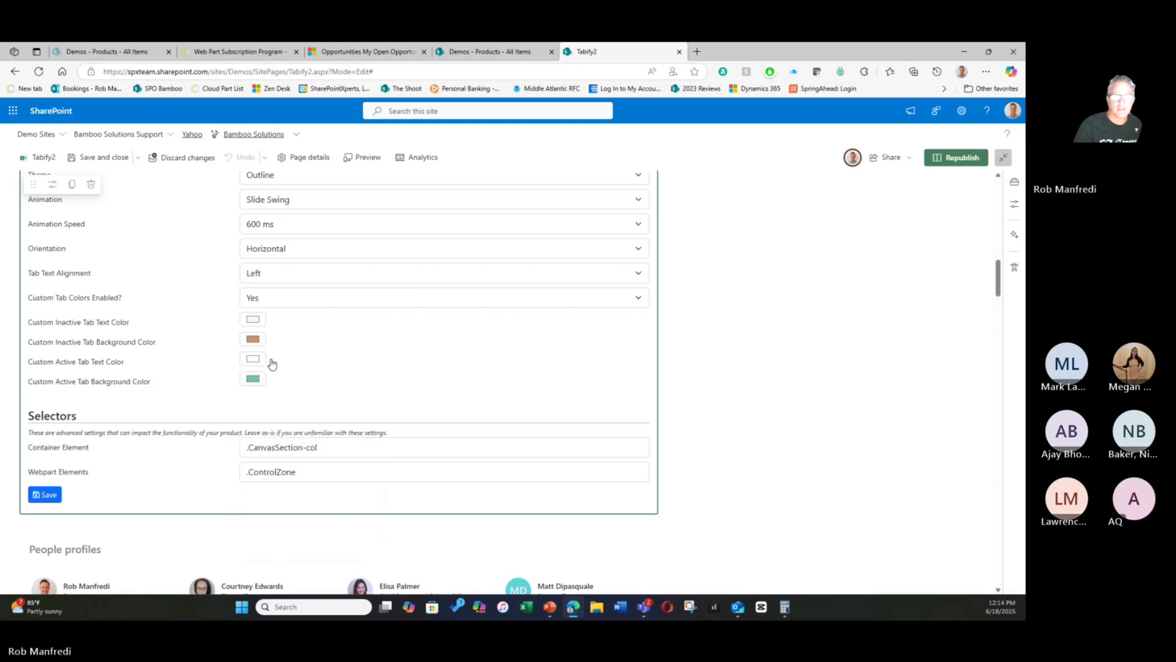
{"action": "scroll", "coordinate": [364, 378], "scroll_direction": "up", "scroll_amount": 2}
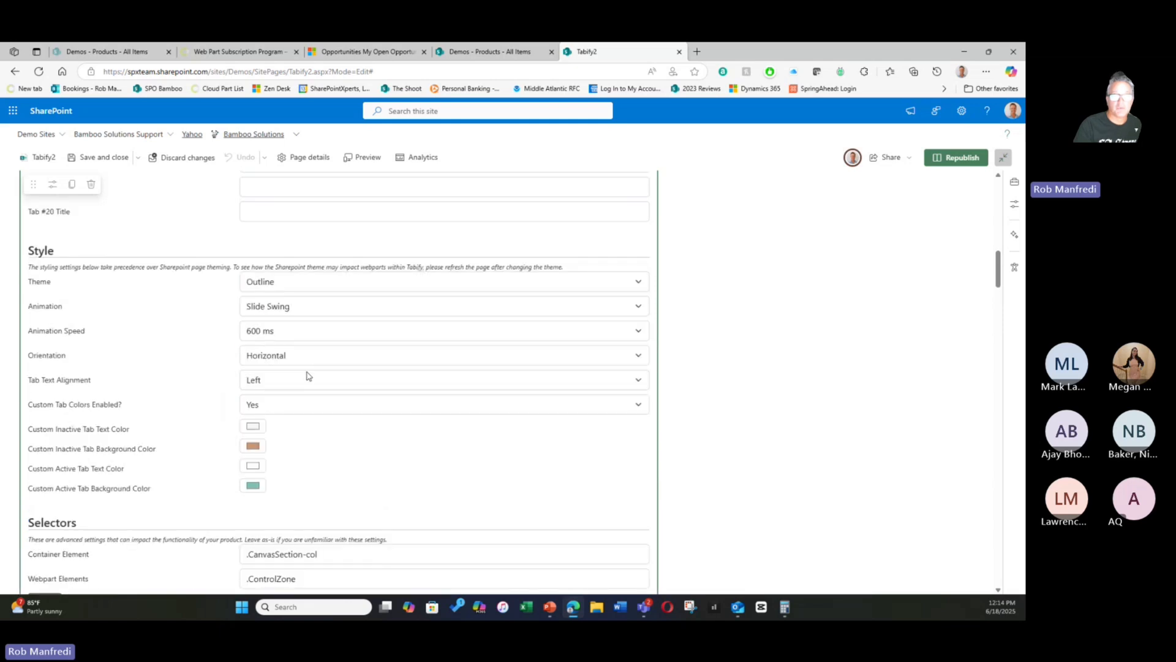
- Save the Tabify web part settings with the new style and custom tab colors, and close the confirmation
{"action": "scroll", "coordinate": [238, 402], "scroll_direction": "down", "scroll_amount": 4}
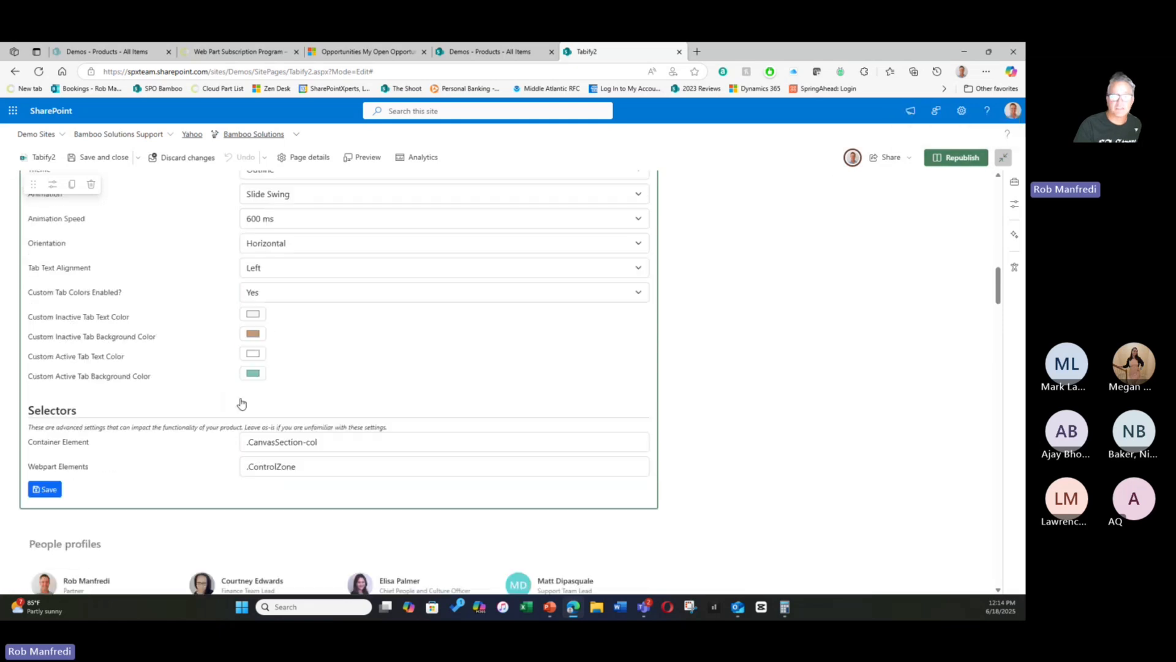
{"action": "left_click", "coordinate": [46, 390]}
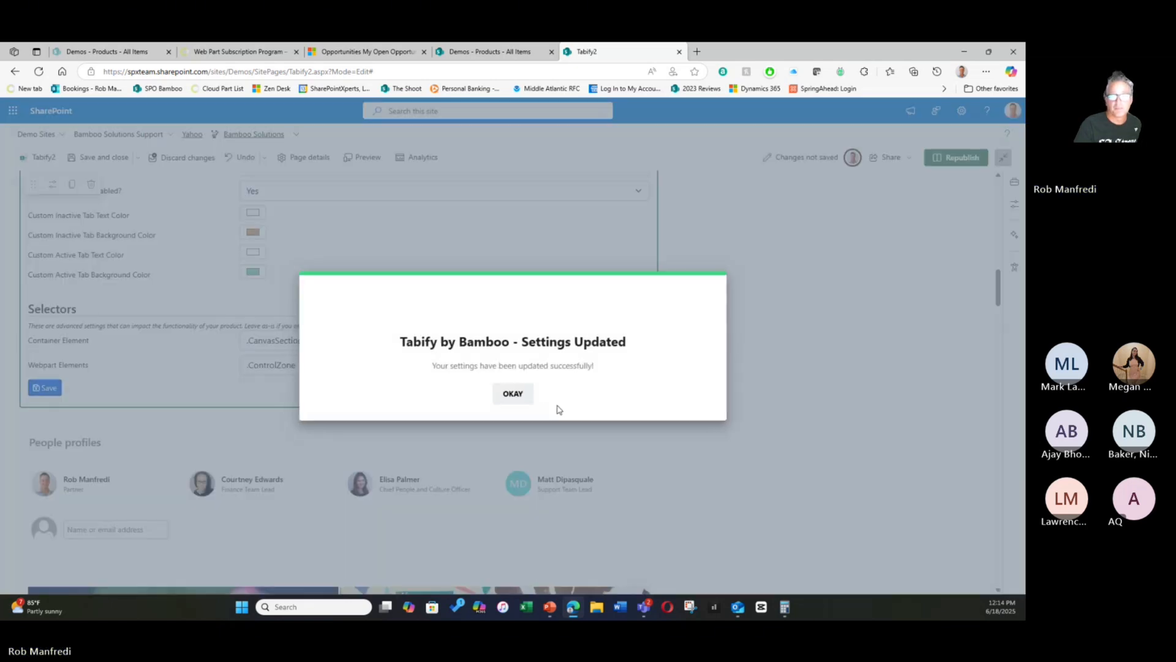
{"action": "left_click", "coordinate": [516, 398]}
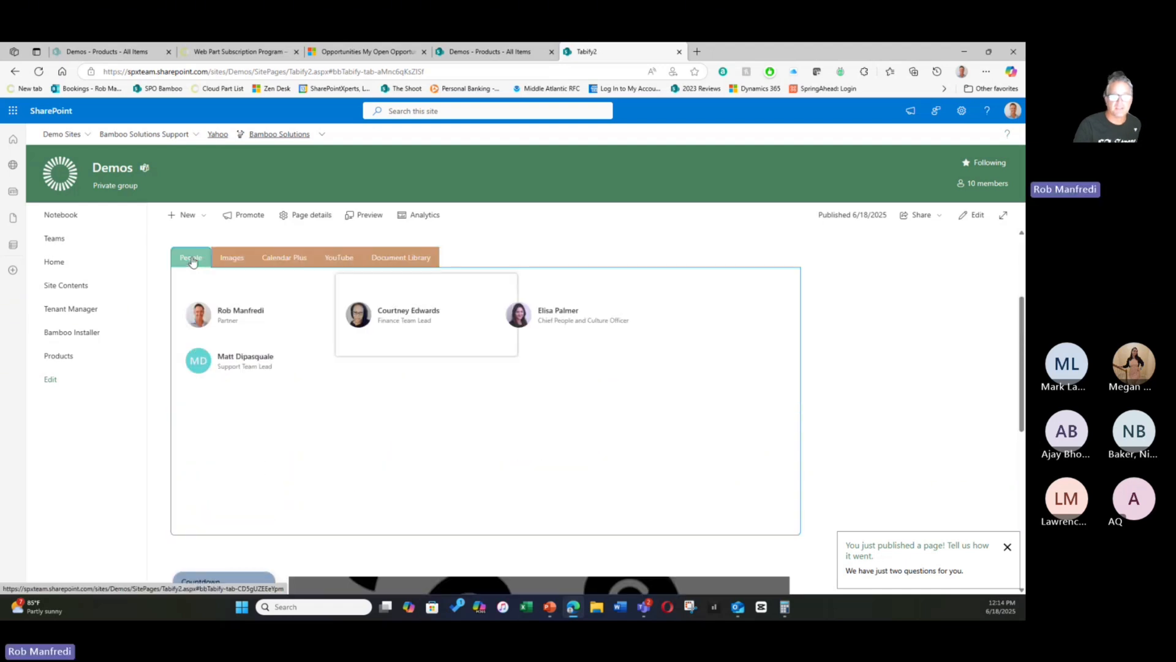
- View the restyled Images, Calendar Plus, YouTube and Document Library tabs on the published page, ending back on People
{"action": "left_click", "coordinate": [232, 259]}
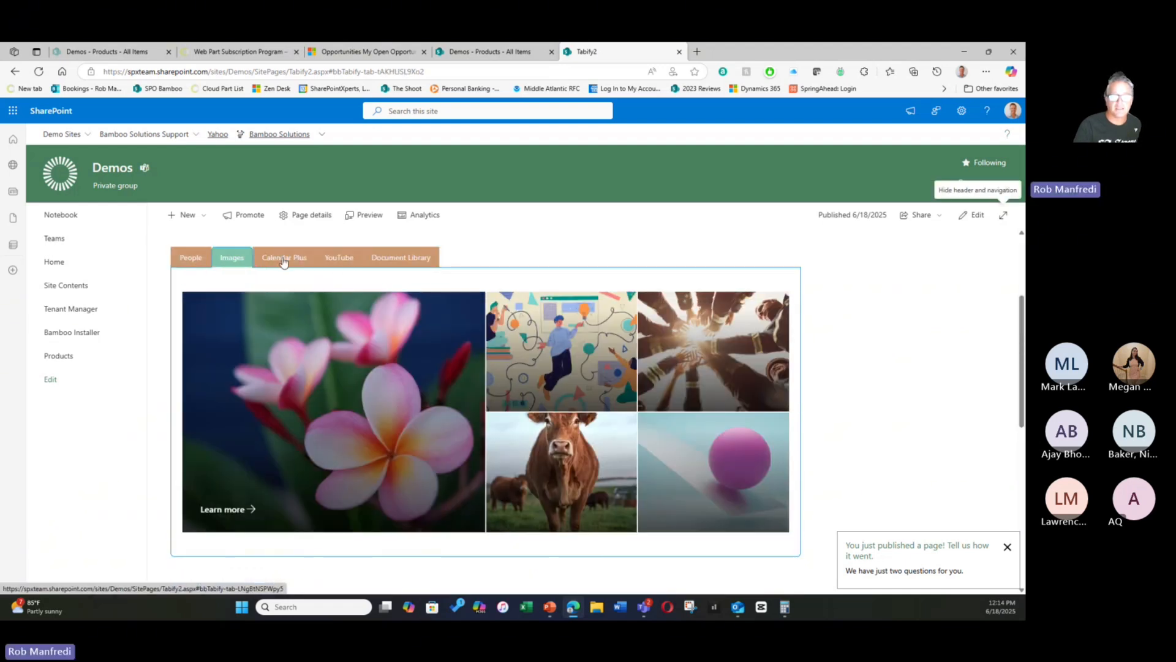
{"action": "left_click", "coordinate": [283, 260]}
{"action": "left_click", "coordinate": [341, 258]}
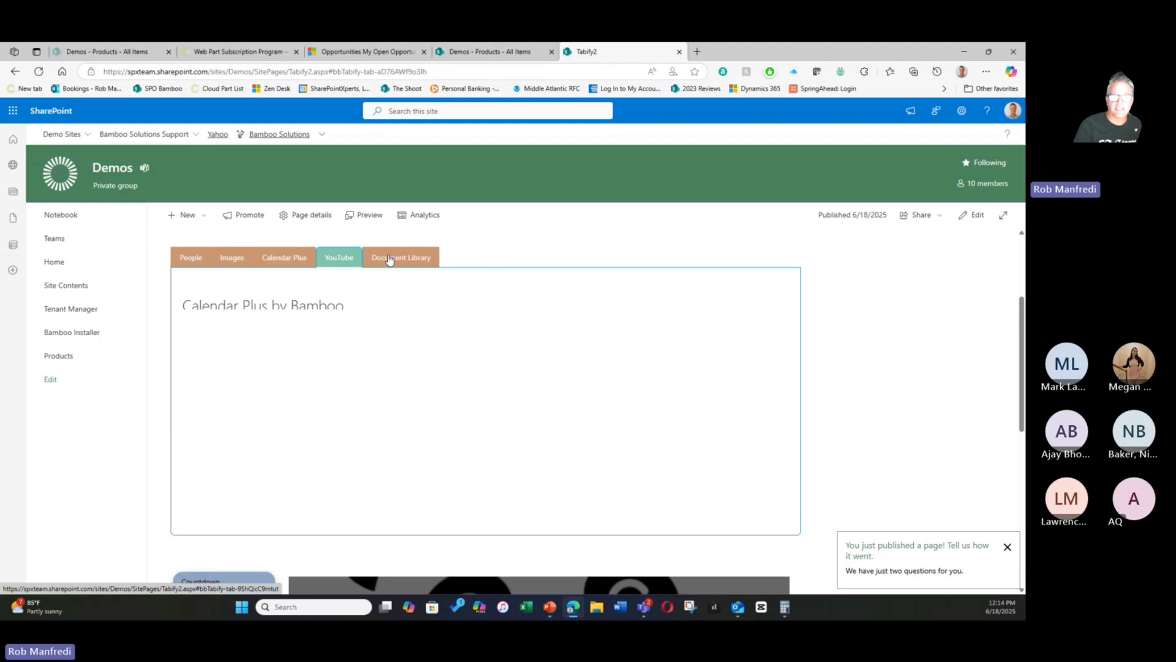
{"action": "left_click", "coordinate": [389, 260]}
{"action": "left_click", "coordinate": [192, 260]}
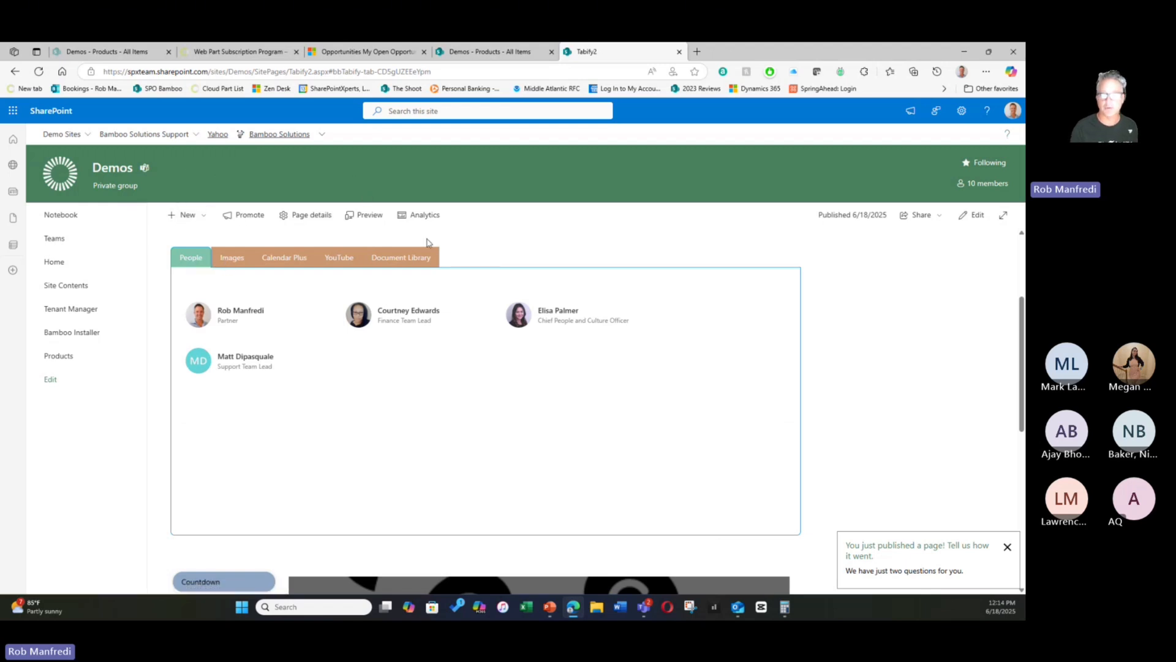
- Examine the horizontal People tab section and the vertical Countdown tab section below it on the published page
{"action": "scroll", "coordinate": [986, 313], "scroll_direction": "down", "scroll_amount": 4}
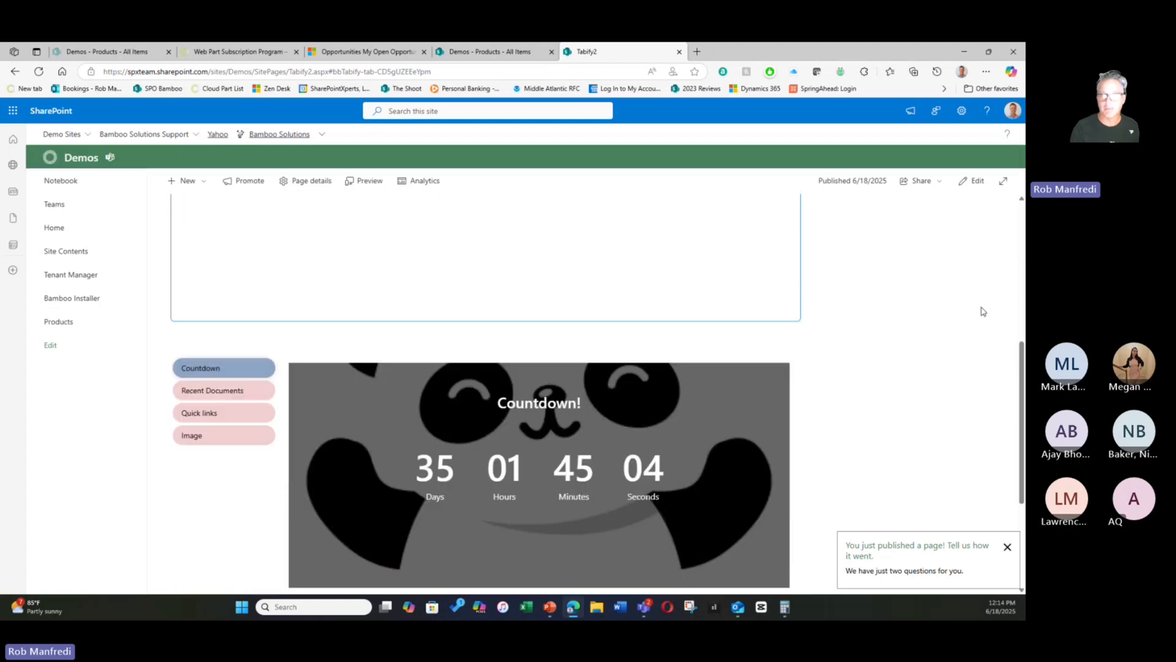
{"action": "scroll", "coordinate": [983, 311], "scroll_direction": "down", "scroll_amount": 2}
{"action": "scroll", "coordinate": [980, 311], "scroll_direction": "up", "scroll_amount": 6}
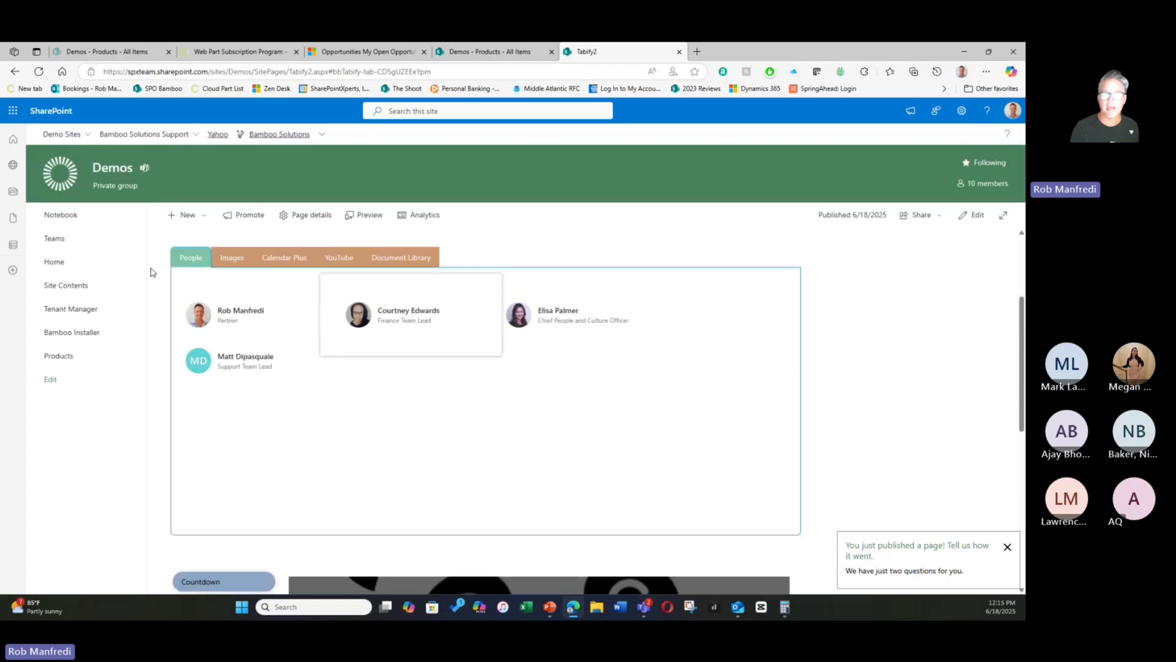
{"action": "scroll", "coordinate": [909, 360], "scroll_direction": "down", "scroll_amount": 2}
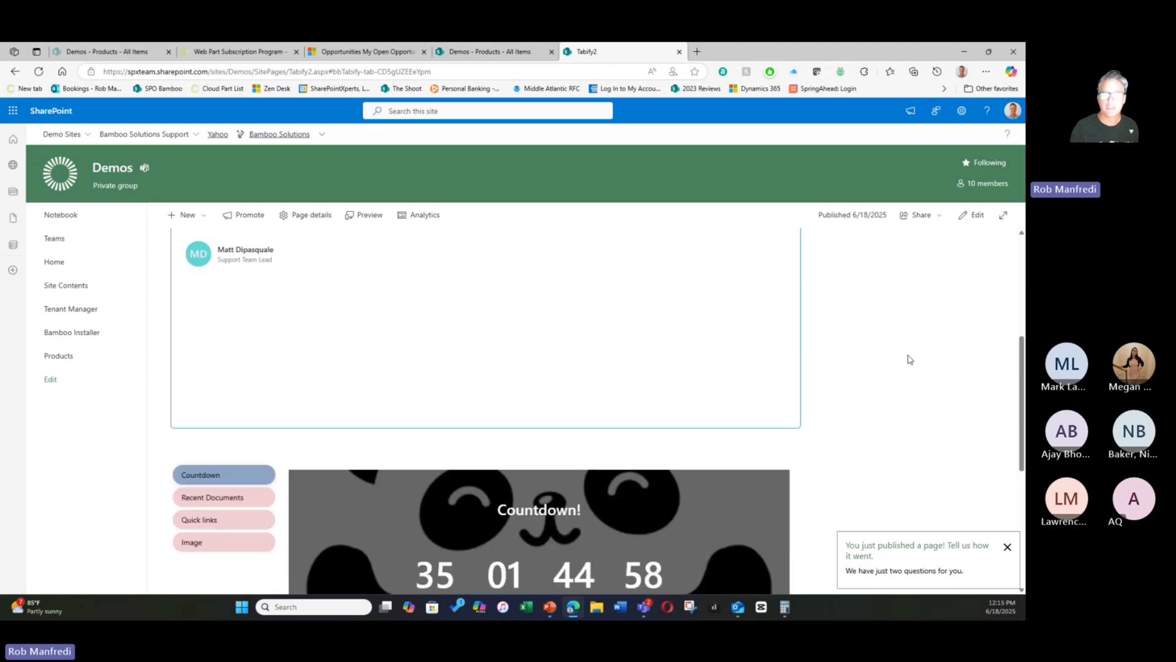
{"action": "scroll", "coordinate": [909, 360], "scroll_direction": "down", "scroll_amount": 2}
{"action": "scroll", "coordinate": [888, 310], "scroll_direction": "down", "scroll_amount": 1}
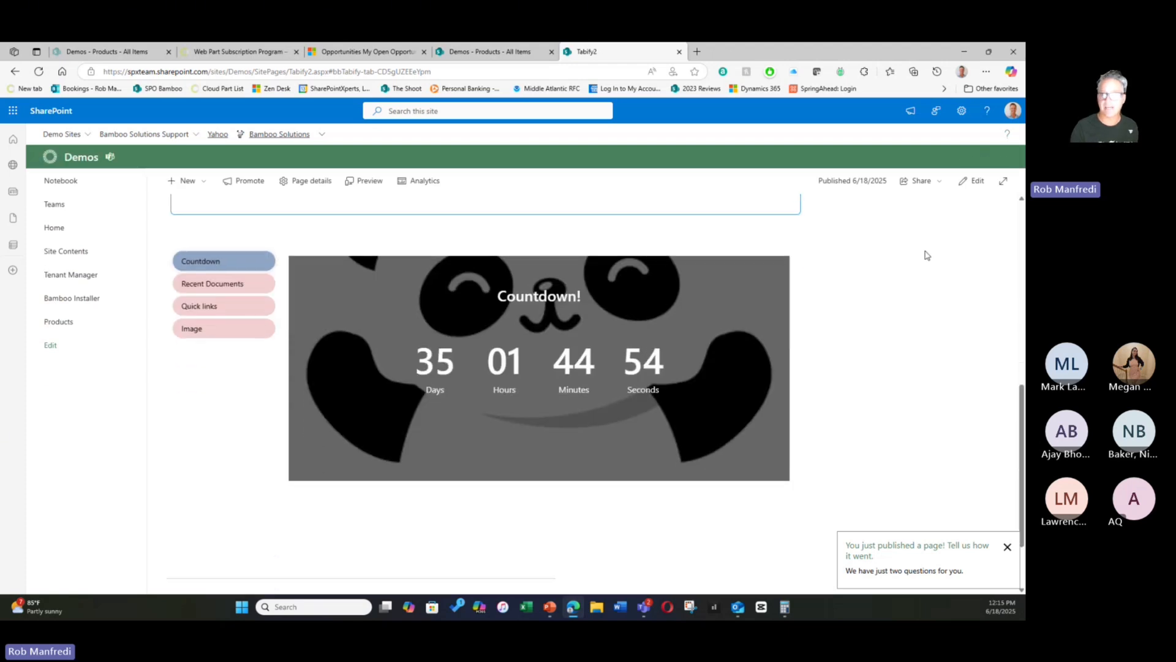
{"action": "scroll", "coordinate": [884, 283], "scroll_direction": "up", "scroll_amount": 4}
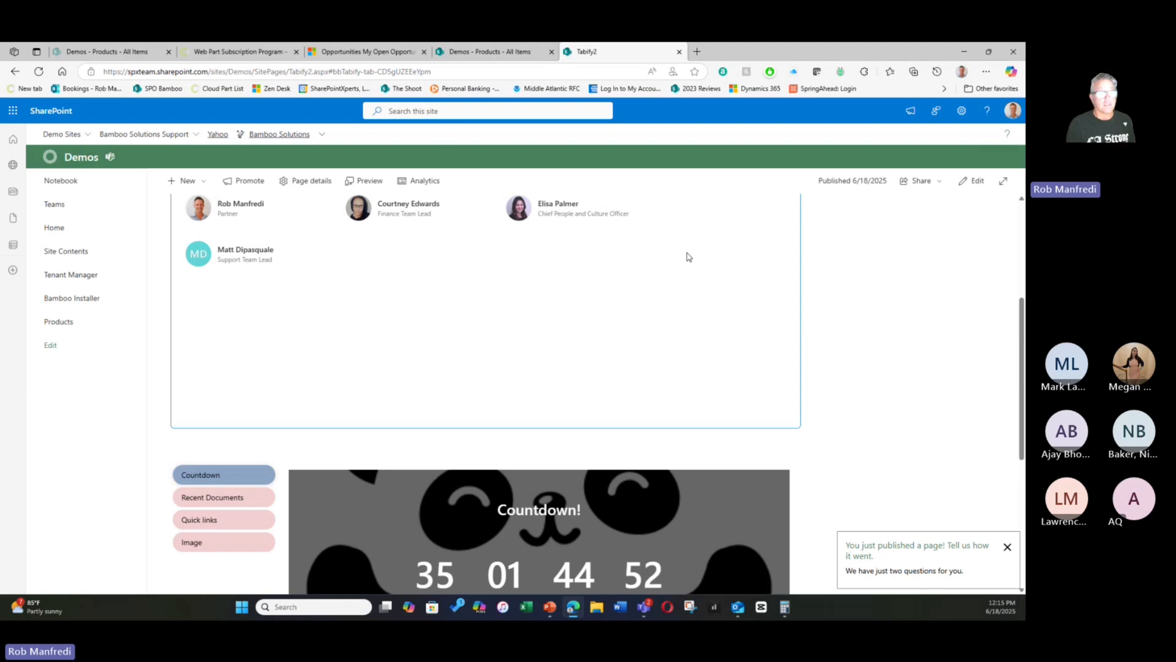